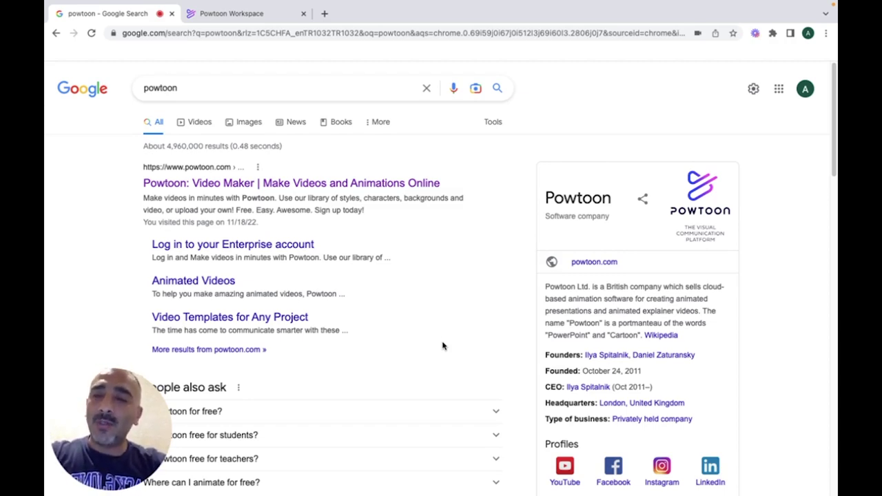
Switch to the open Powtoon workspace and browse the video types offered on its home page
{"action": "left_click", "coordinate": [251, 14]}
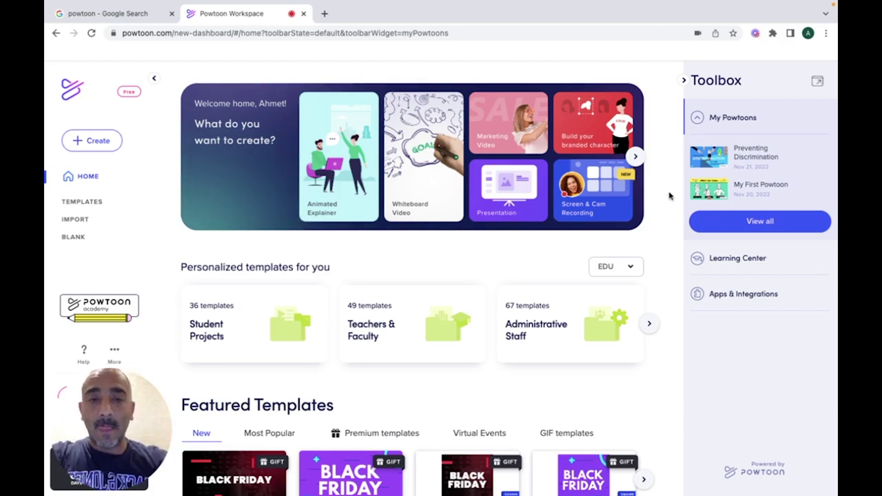
{"action": "left_click", "coordinate": [636, 158]}
{"action": "left_click", "coordinate": [641, 164]}
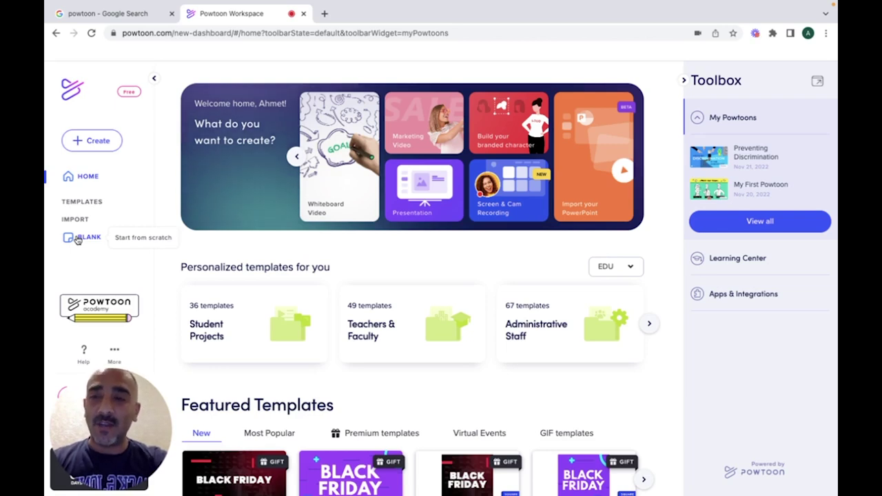
Browse the template library's categories and list the templates for Animated Explainer videos
{"action": "left_click", "coordinate": [86, 206]}
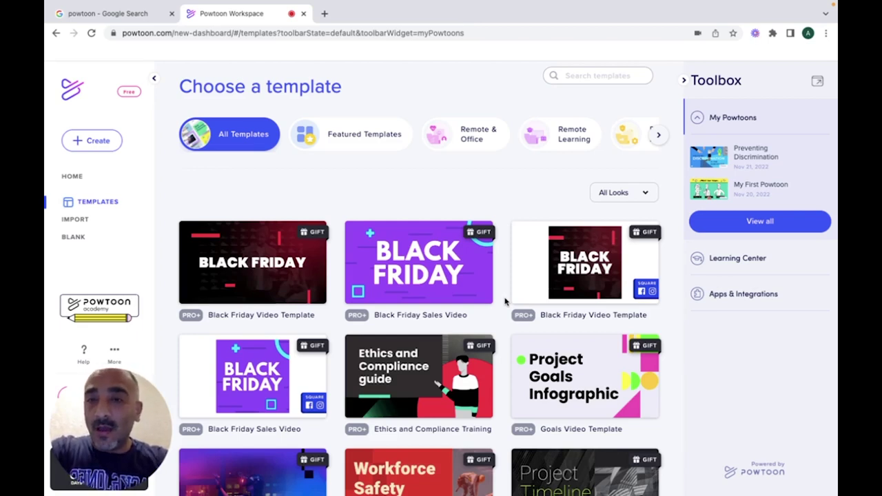
{"action": "left_click", "coordinate": [665, 142]}
{"action": "left_click", "coordinate": [665, 142]}
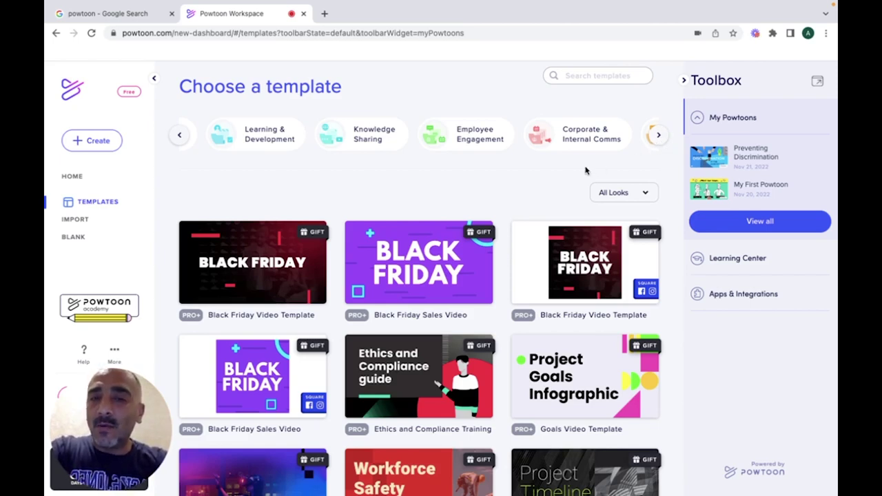
{"action": "left_click", "coordinate": [658, 135]}
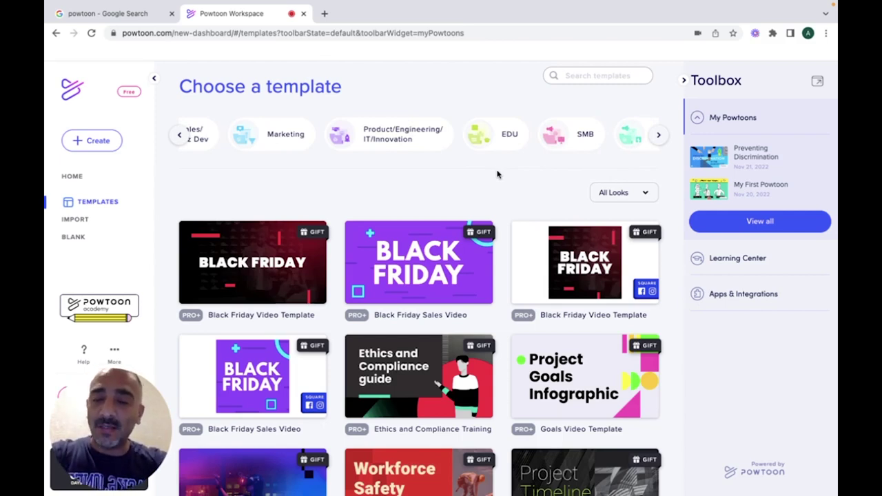
{"action": "left_click", "coordinate": [587, 77]}
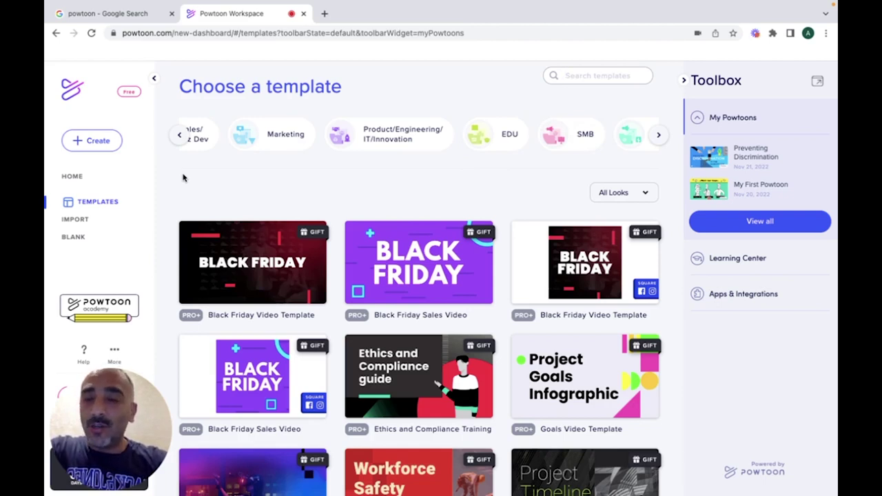
{"action": "left_click", "coordinate": [100, 143]}
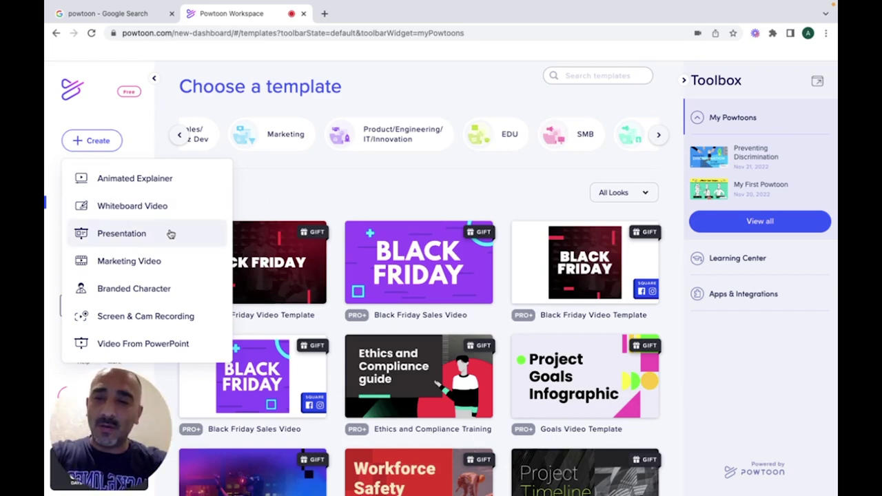
{"action": "left_click", "coordinate": [136, 185]}
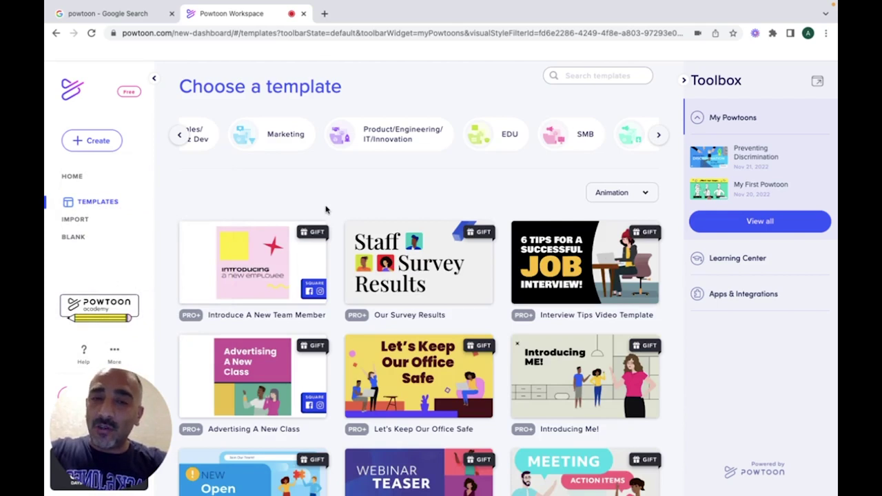
View the blank video formats and start a new blank Powtoon in the Horizontal 16:9 format
{"action": "left_click", "coordinate": [90, 238]}
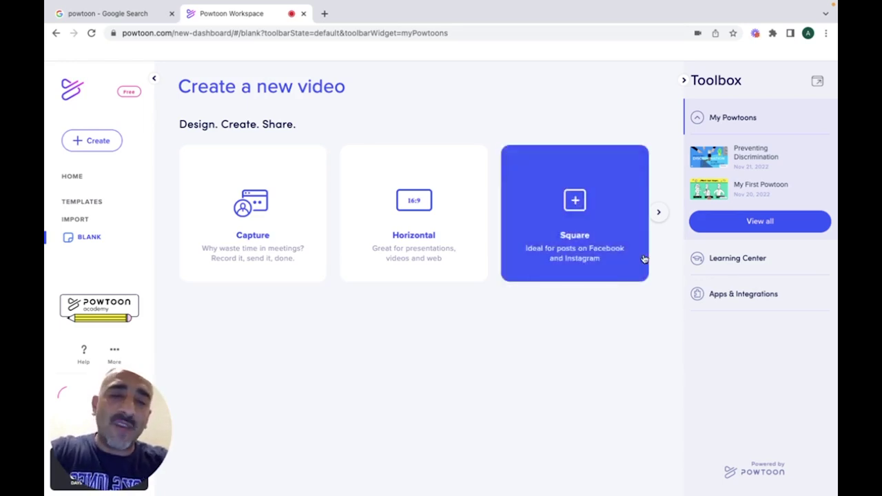
{"action": "left_click", "coordinate": [658, 213]}
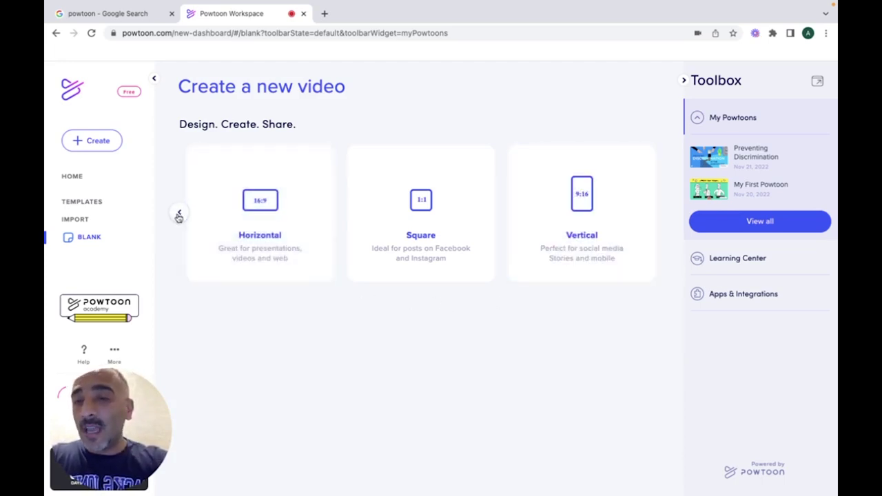
{"action": "left_click", "coordinate": [272, 268]}
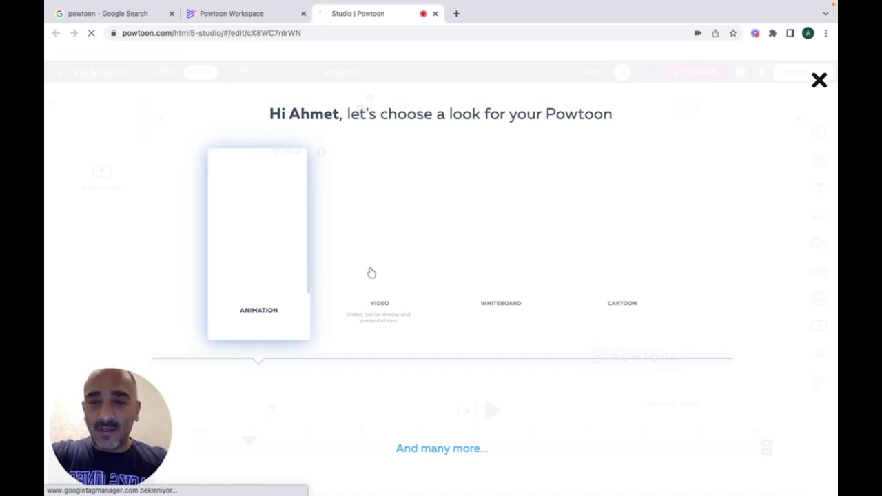
Choose the Animation look for the new Powtoon
{"action": "left_click", "coordinate": [401, 296]}
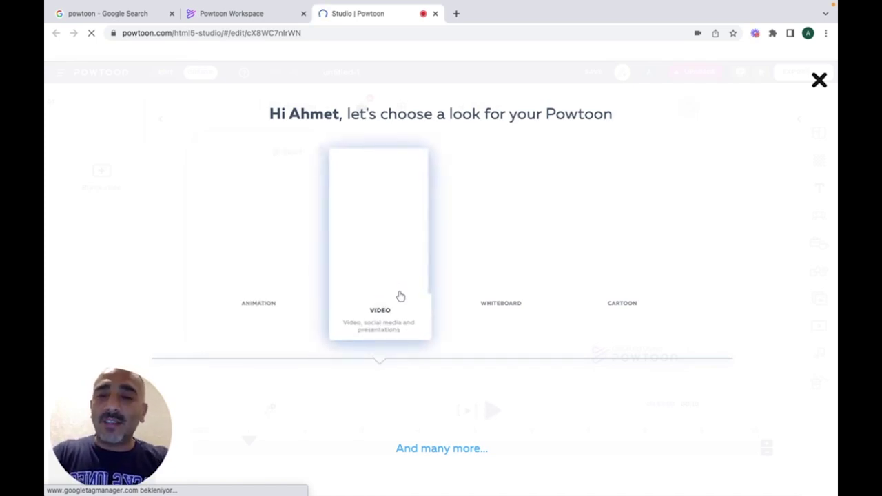
{"action": "left_click", "coordinate": [291, 291]}
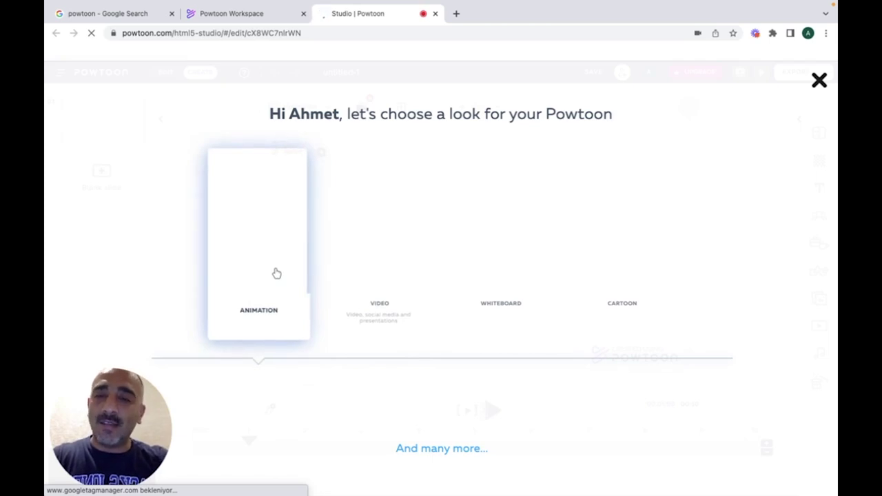
{"action": "left_click", "coordinate": [367, 284]}
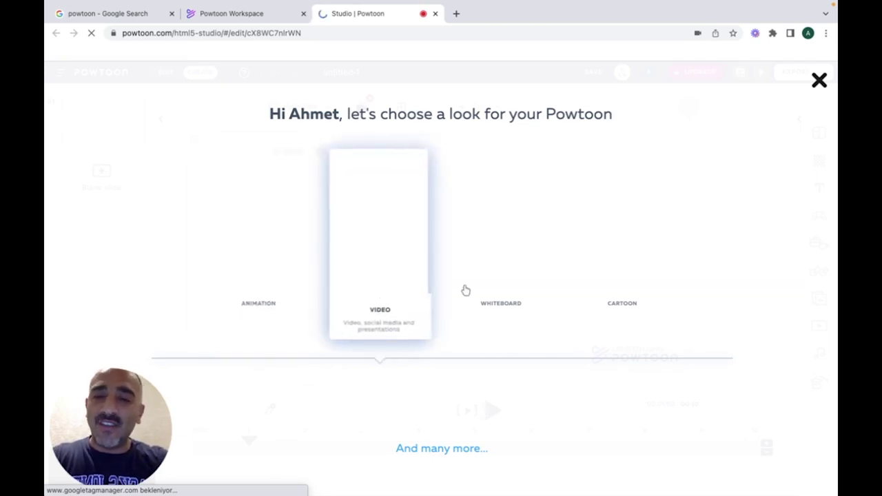
{"action": "left_click", "coordinate": [620, 294]}
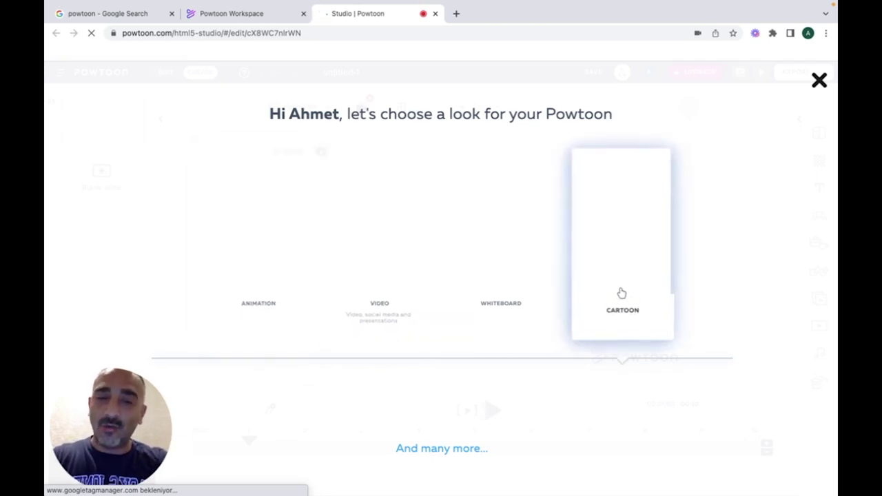
{"action": "left_click", "coordinate": [254, 274]}
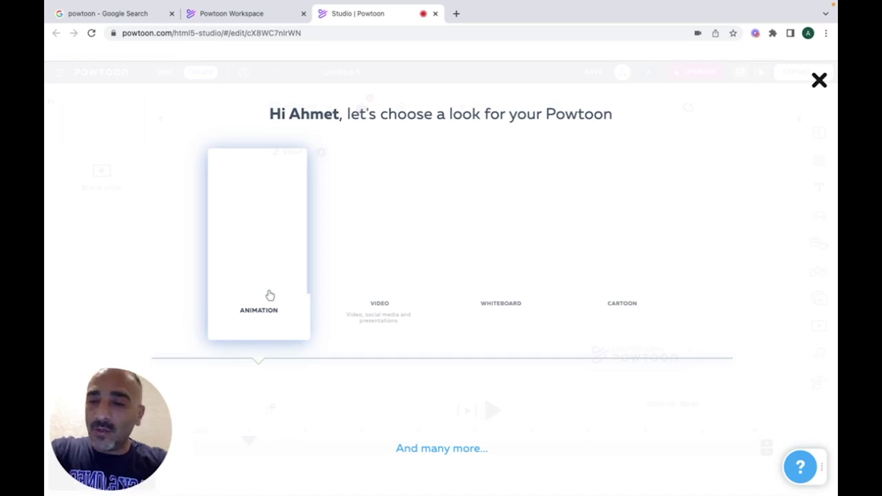
{"action": "left_click", "coordinate": [272, 286]}
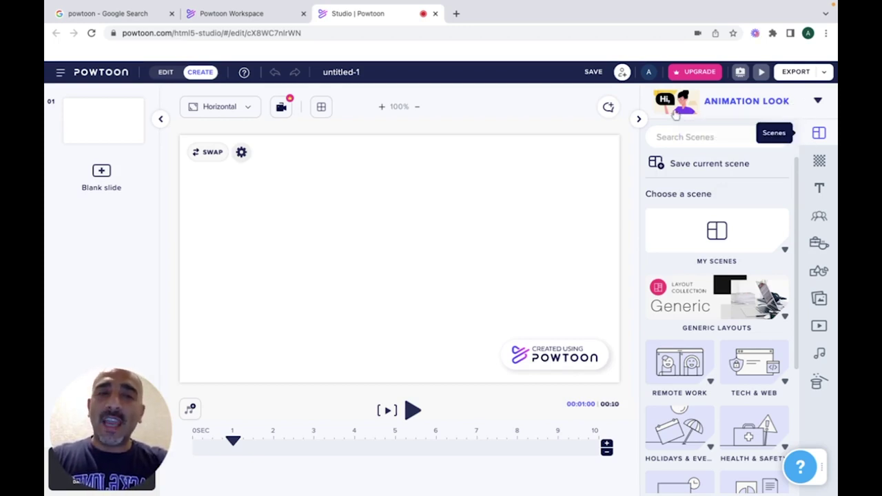
Reopen the look selection, examine the Video and Whiteboard looks, and return to the studio without changing the look
{"action": "left_click", "coordinate": [793, 106]}
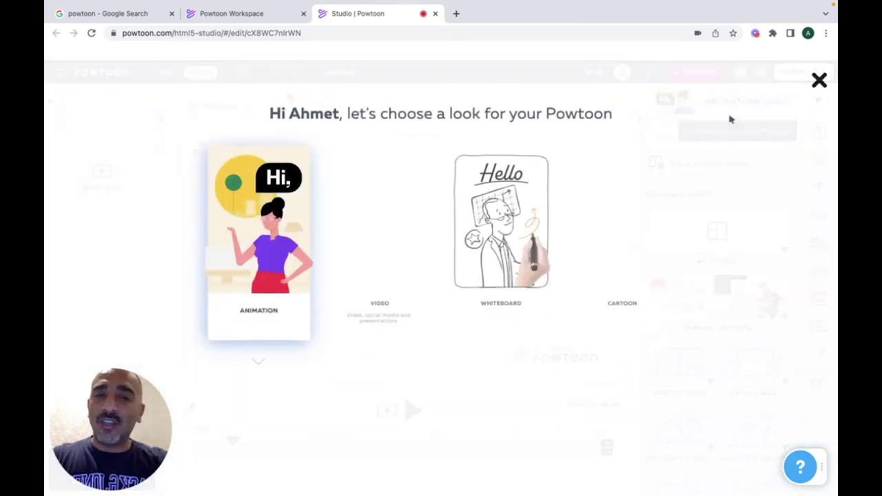
{"action": "mouse_move", "coordinate": [420, 297]}
{"action": "mouse_move", "coordinate": [484, 318]}
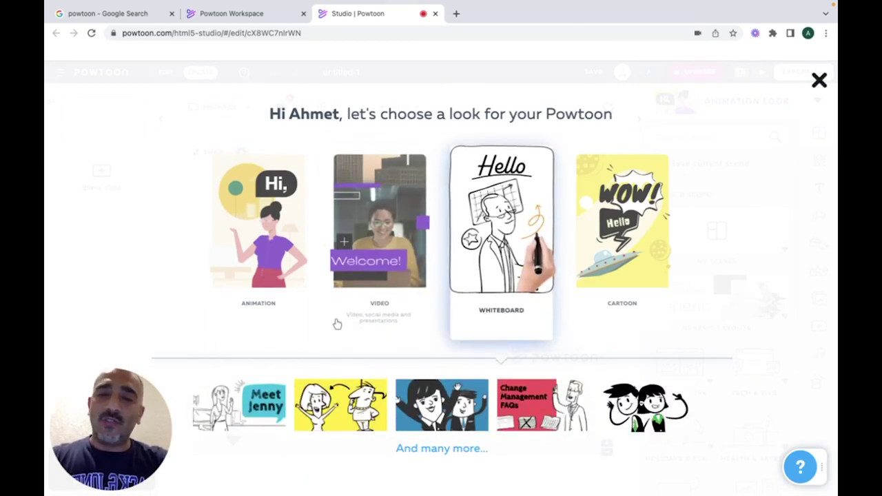
{"action": "mouse_move", "coordinate": [394, 304]}
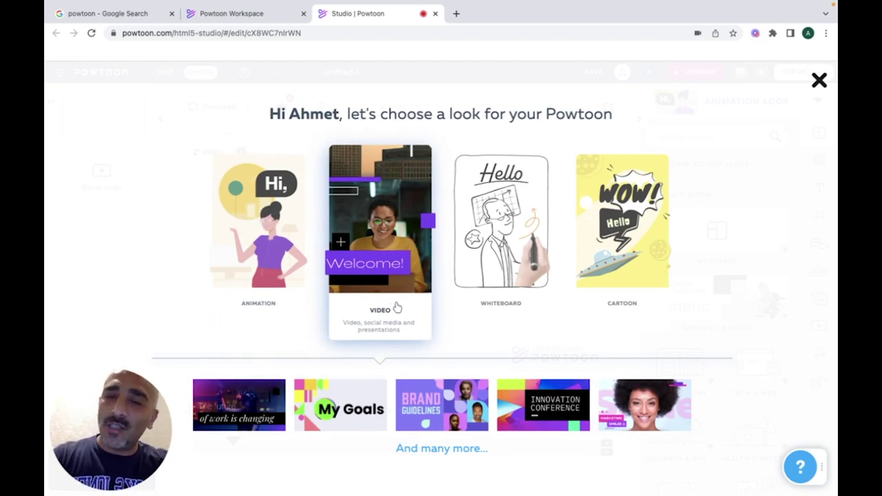
{"action": "mouse_move", "coordinate": [474, 279]}
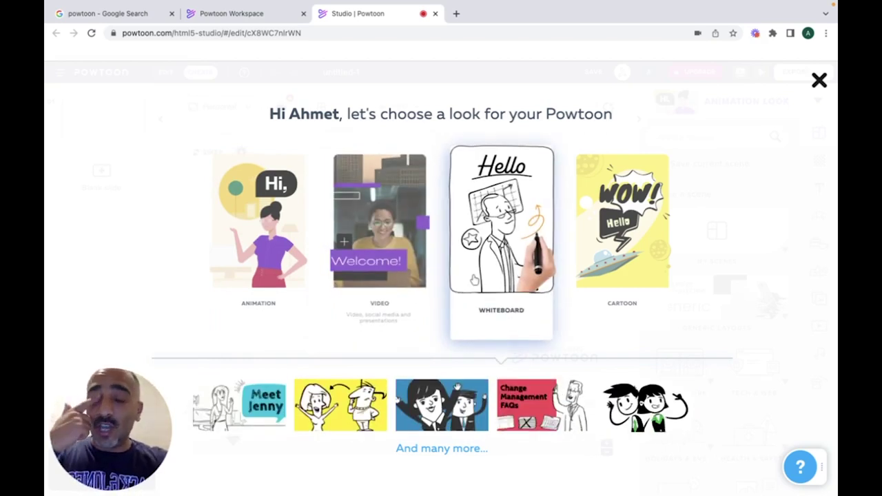
{"action": "left_click", "coordinate": [818, 82]}
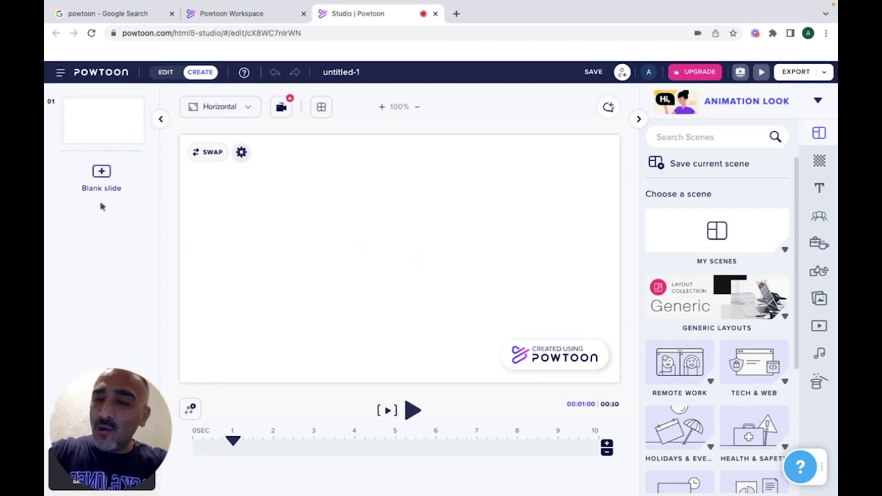
Examine the commands available for the first slide, then dismiss them
{"action": "right_click", "coordinate": [109, 118]}
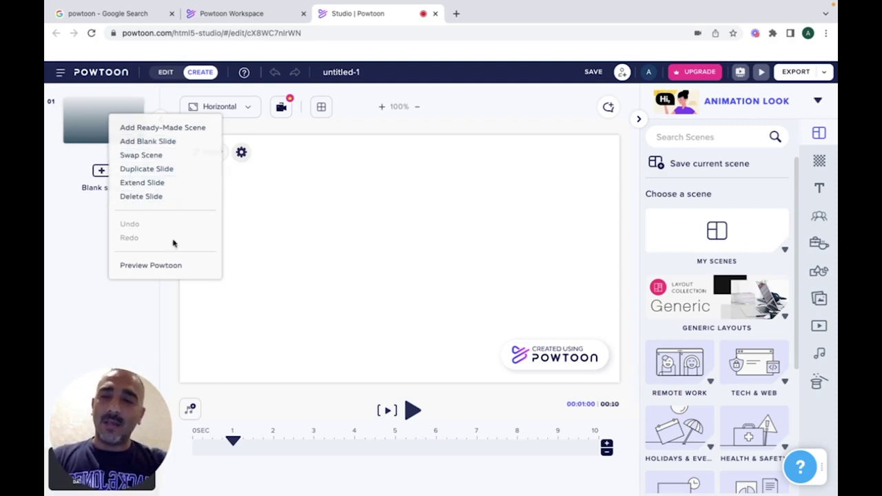
{"action": "left_click", "coordinate": [287, 265]}
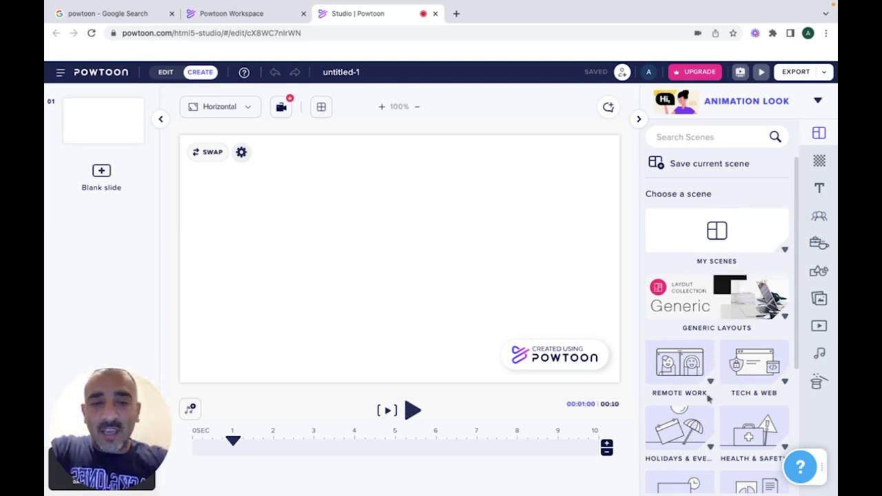
Fill the blank slide with the Remote Work scene of a man at a desk beside a video call
{"action": "left_click", "coordinate": [709, 383]}
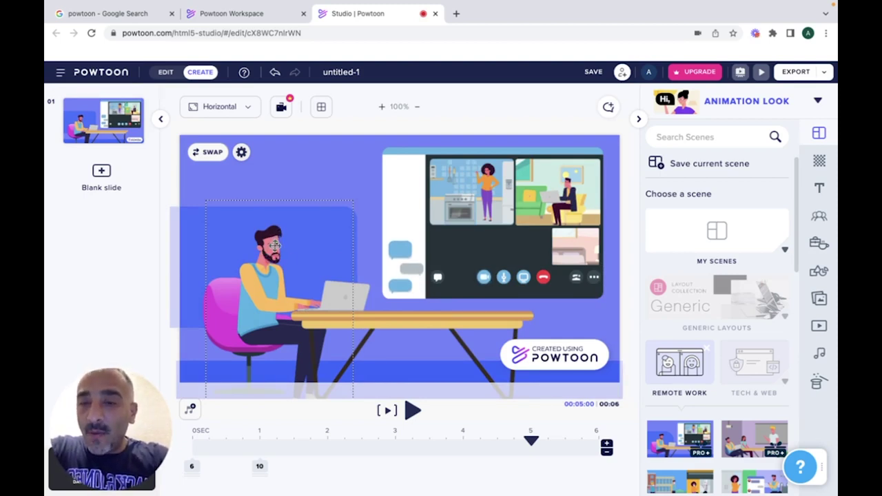
Swap the seated man for the long-haired Boho woman in a teal shirt and play the slide
{"action": "left_click", "coordinate": [279, 246]}
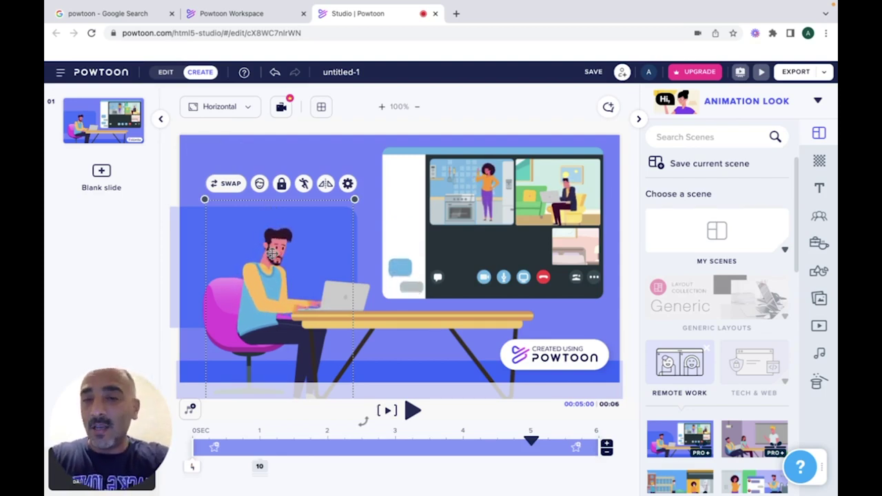
{"action": "left_click", "coordinate": [259, 183]}
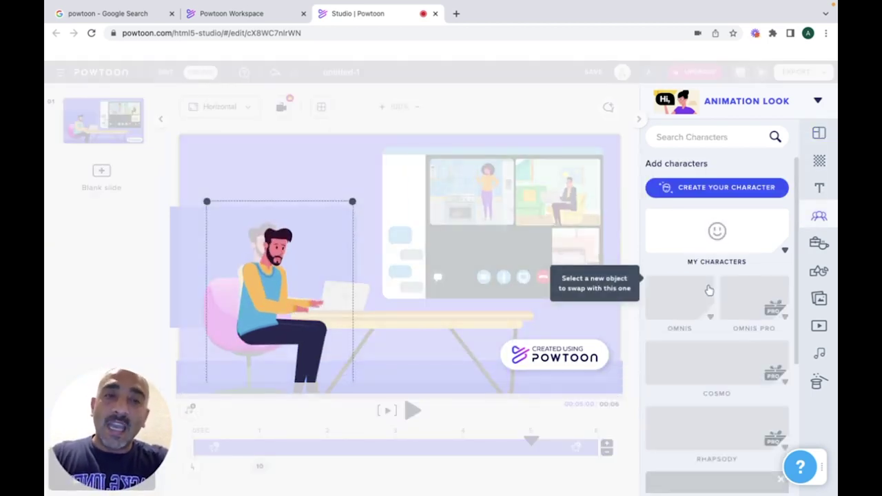
{"action": "scroll", "coordinate": [730, 317], "scroll_direction": "down", "scroll_amount": 1}
{"action": "scroll", "coordinate": [730, 317], "scroll_direction": "down", "scroll_amount": 4}
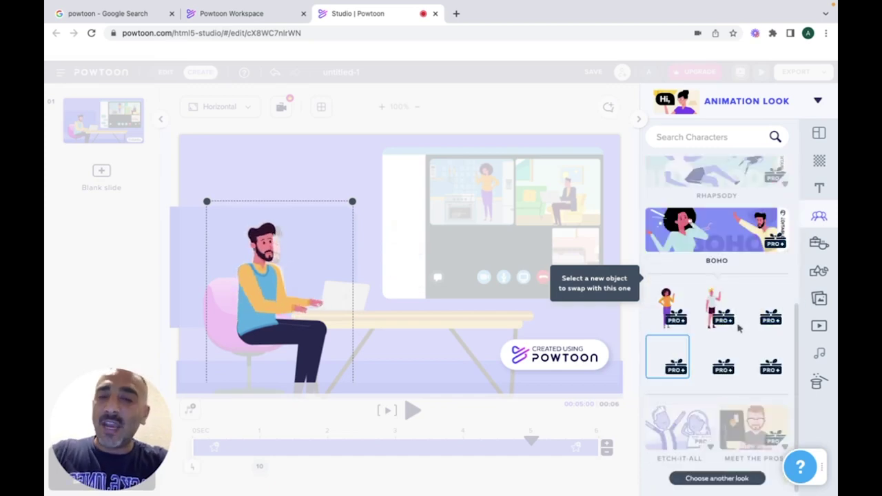
{"action": "mouse_move", "coordinate": [759, 314]}
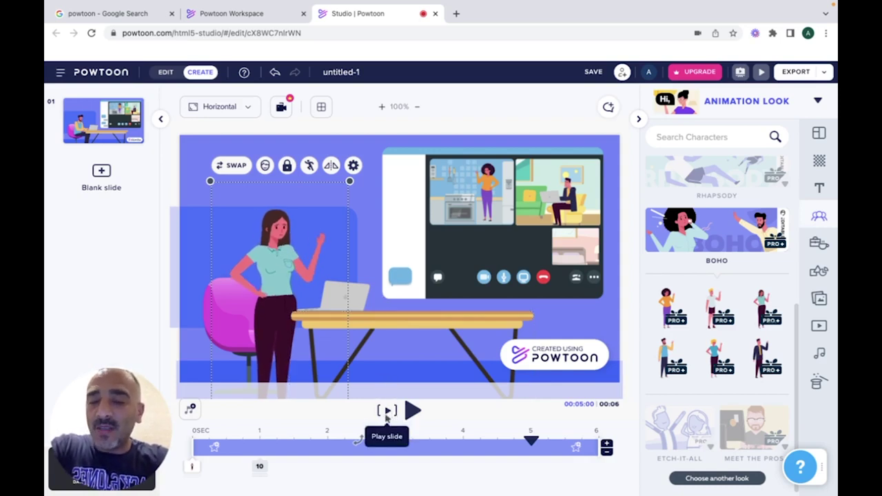
{"action": "left_click", "coordinate": [387, 412]}
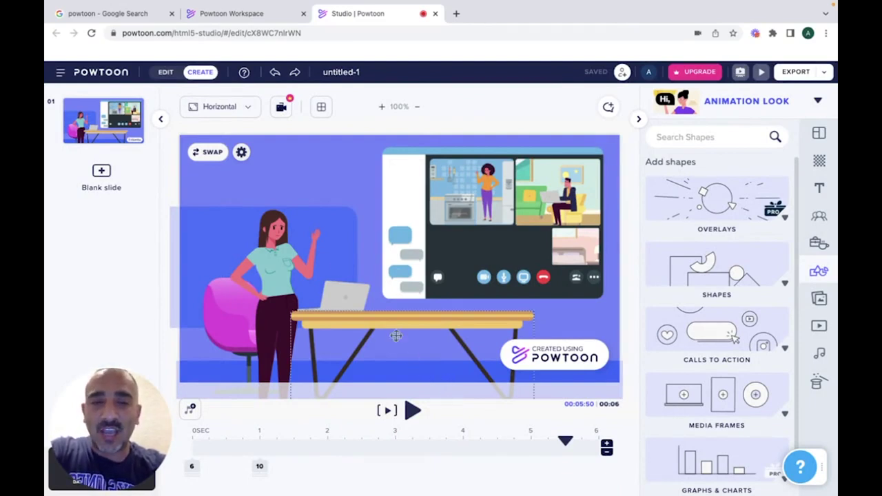
Set the slide's background color to yellow #FFEA01 and browse the other background collections
{"action": "left_click", "coordinate": [801, 163]}
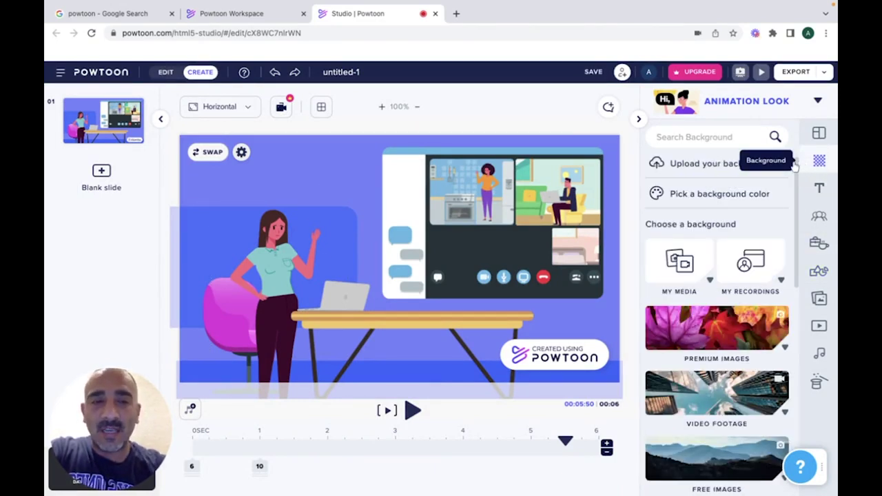
{"action": "left_click", "coordinate": [734, 197]}
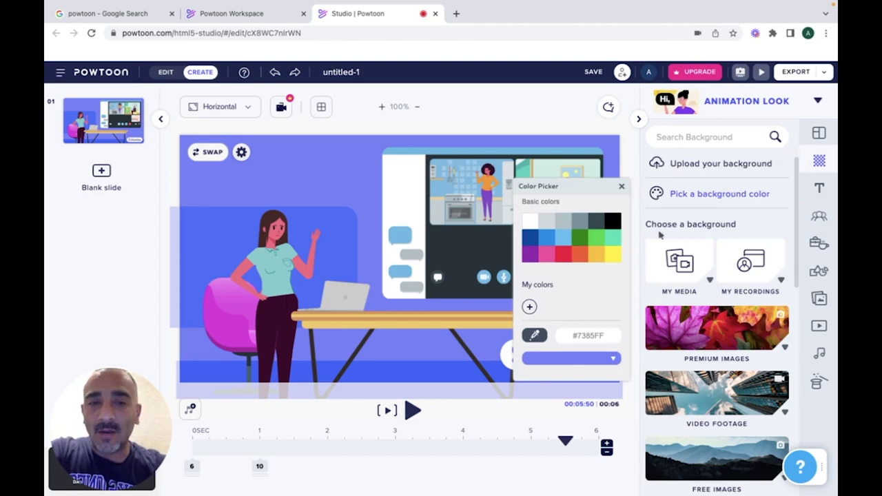
{"action": "left_click", "coordinate": [613, 259]}
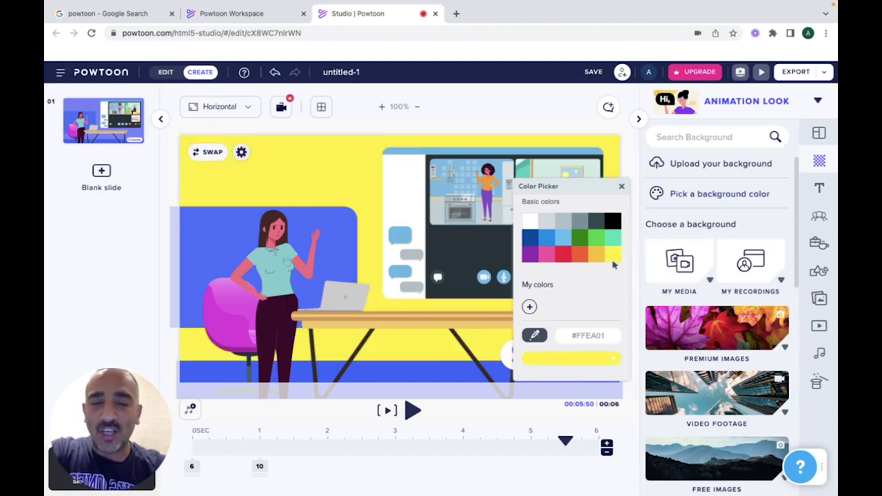
{"action": "left_click", "coordinate": [622, 188]}
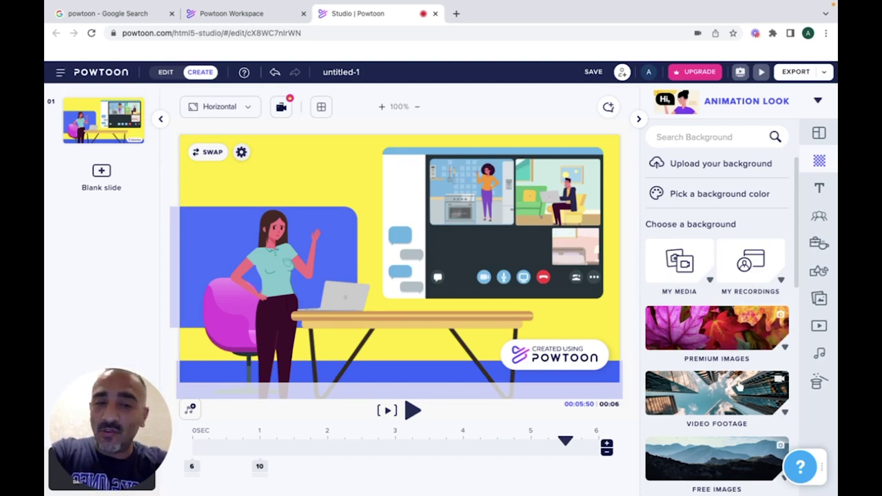
{"action": "scroll", "coordinate": [794, 309], "scroll_direction": "down", "scroll_amount": 4}
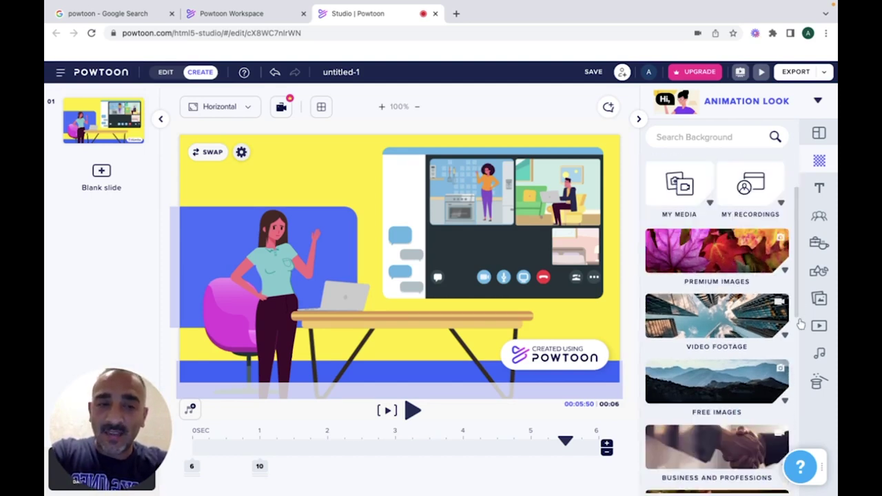
Add a blank second slide and browse the background image and video collections for it
{"action": "scroll", "coordinate": [793, 347], "scroll_direction": "down", "scroll_amount": 1}
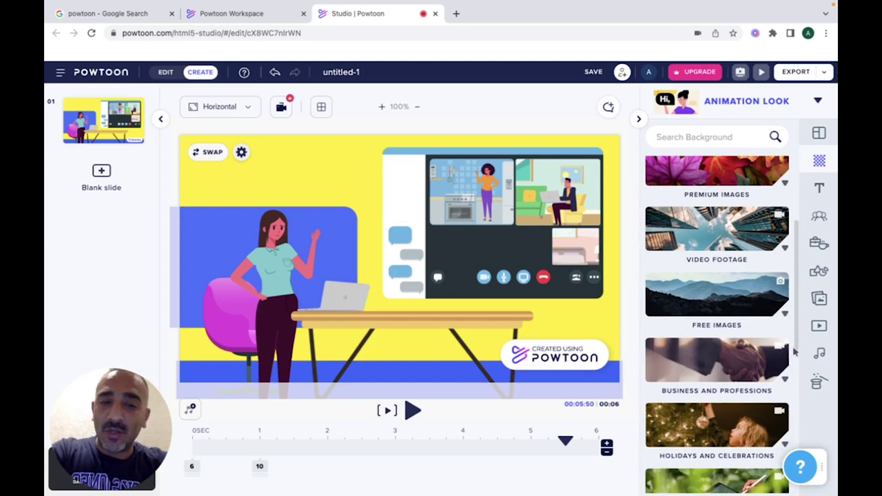
{"action": "left_click_drag", "start_coordinate": [794, 350], "coordinate": [795, 379]}
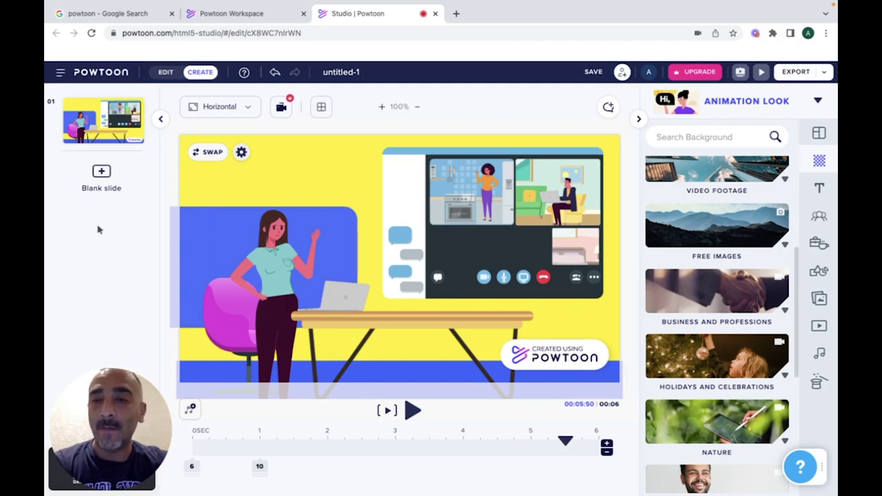
{"action": "left_click", "coordinate": [101, 179]}
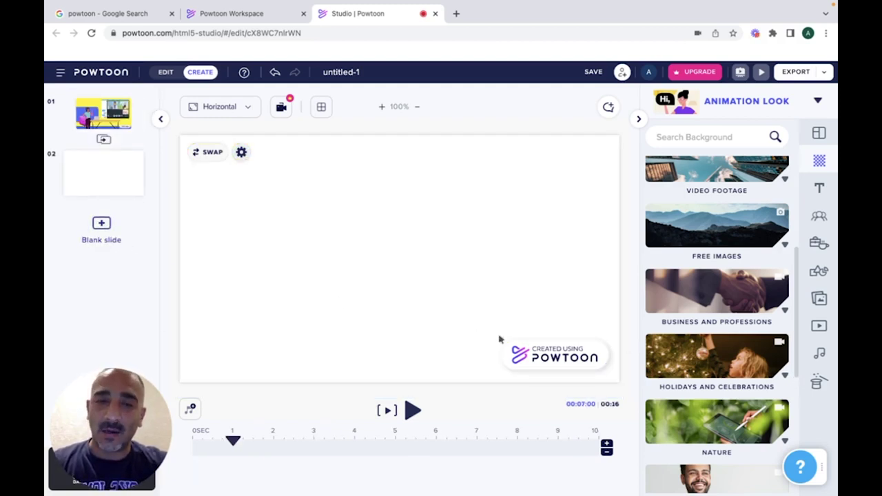
{"action": "scroll", "coordinate": [803, 257], "scroll_direction": "up", "scroll_amount": 2}
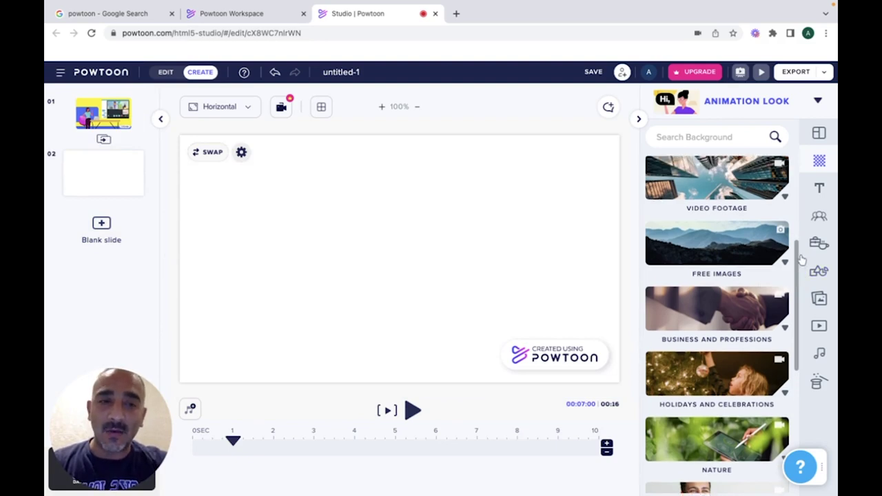
{"action": "scroll", "coordinate": [802, 265], "scroll_direction": "down", "scroll_amount": 1}
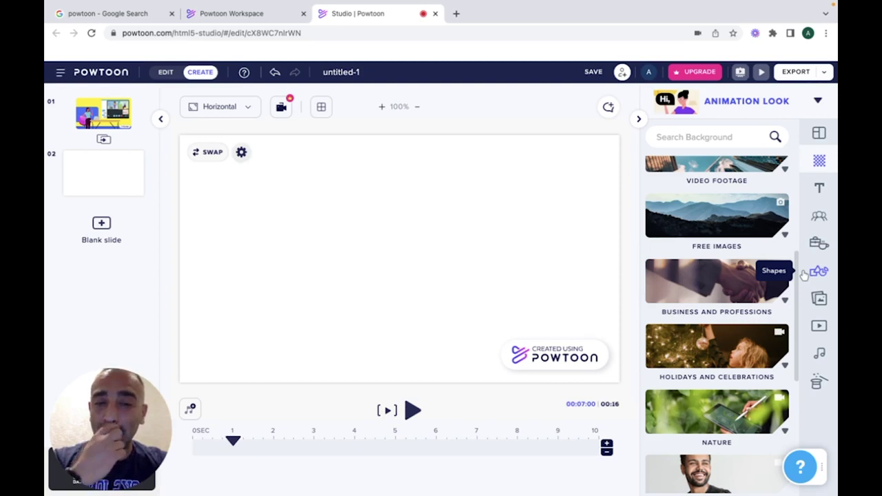
{"action": "scroll", "coordinate": [803, 276], "scroll_direction": "down", "scroll_amount": 1}
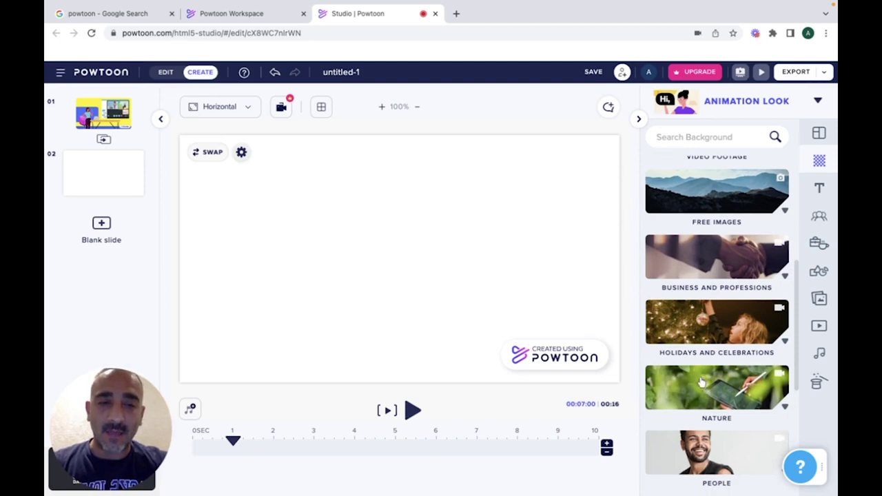
Give the second slide the fireworks video background from Holidays and Celebrations, extending the slide length to 00:28, and play the slide
{"action": "left_click", "coordinate": [699, 332]}
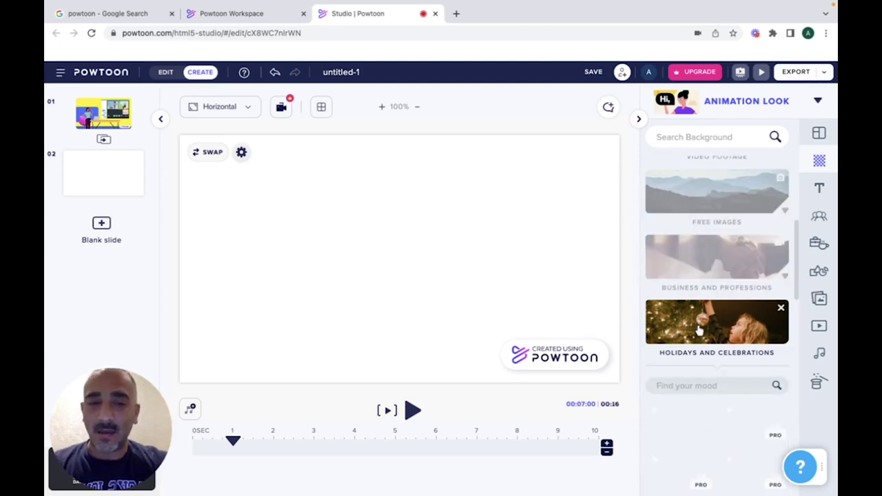
{"action": "scroll", "coordinate": [719, 397], "scroll_direction": "up", "scroll_amount": 1}
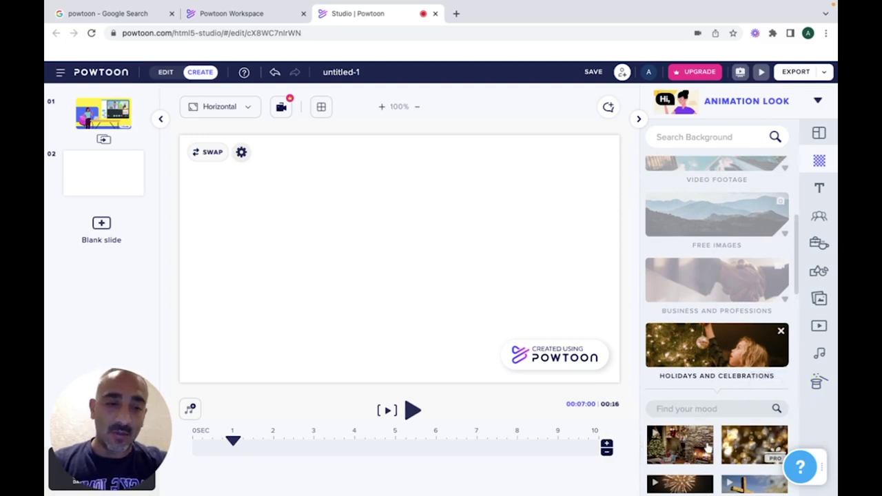
{"action": "scroll", "coordinate": [717, 454], "scroll_direction": "down", "scroll_amount": 1}
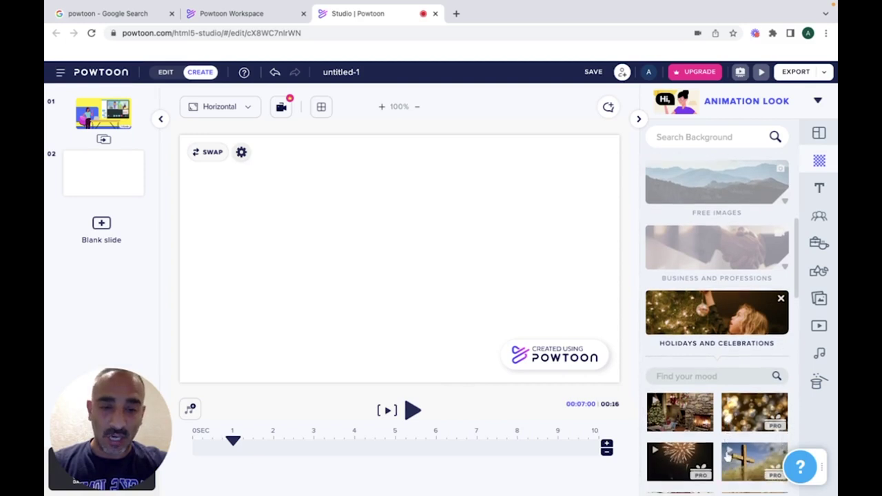
{"action": "left_click", "coordinate": [675, 468]}
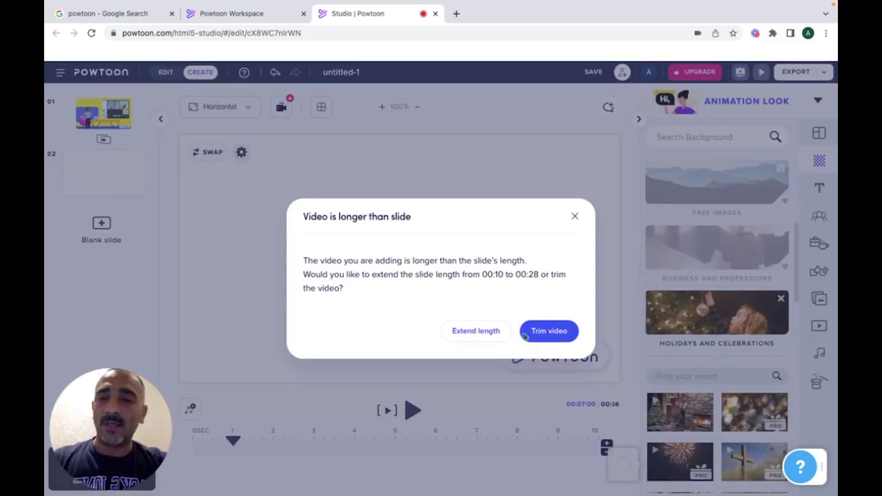
{"action": "left_click", "coordinate": [482, 330]}
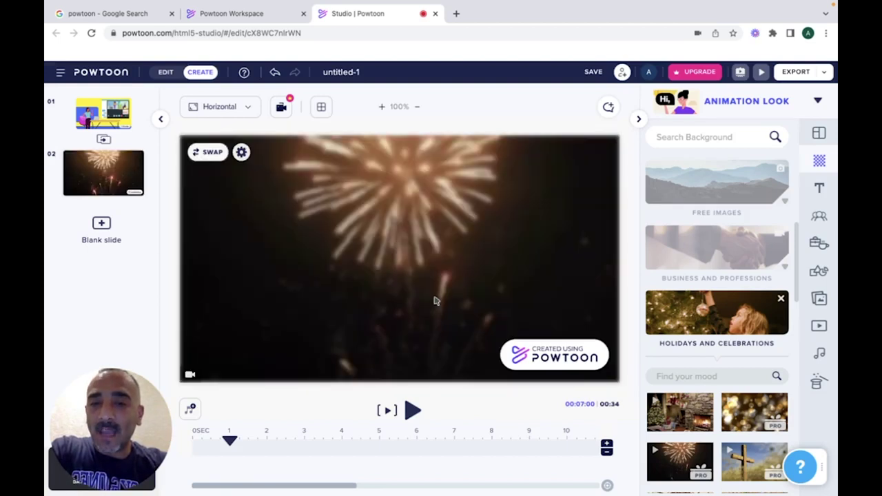
{"action": "left_click", "coordinate": [388, 411]}
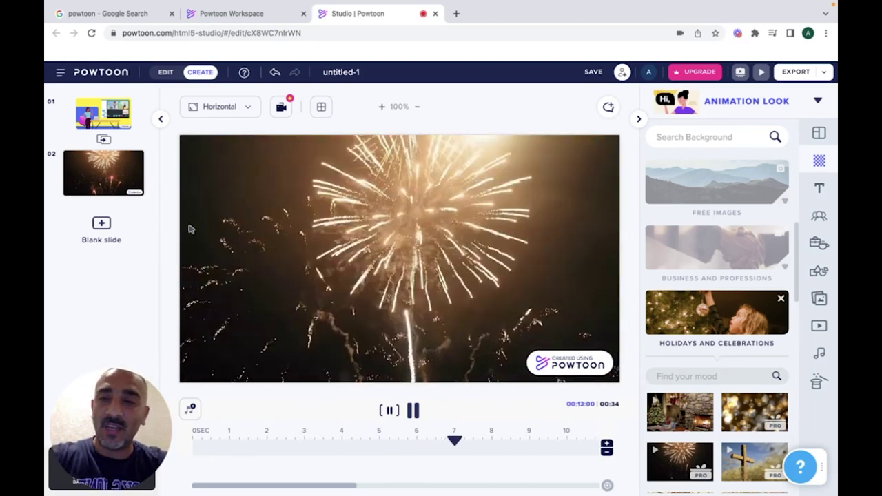
Add a third slide and fill it with the Remote Work scene of a woman and a man texting beside a chat window
{"action": "left_click", "coordinate": [101, 228]}
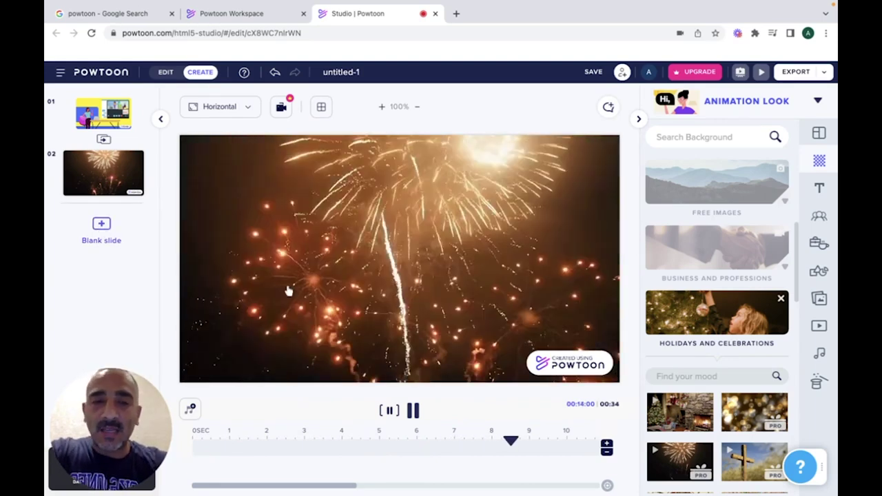
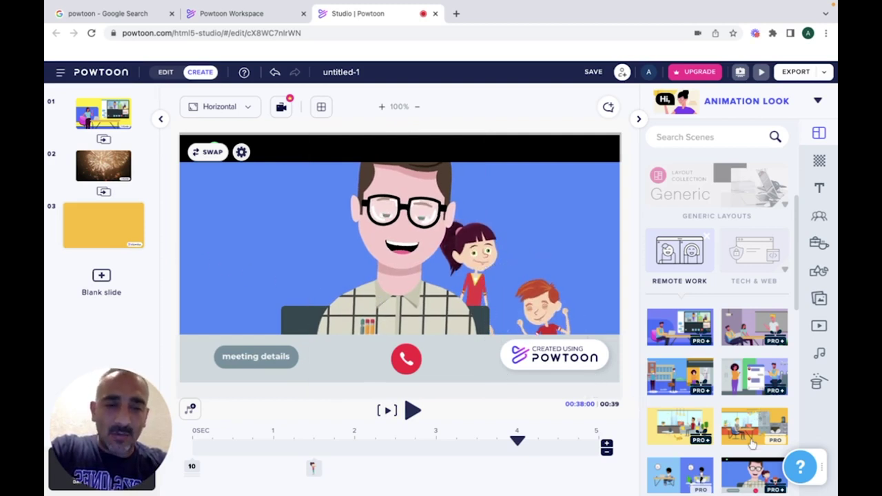
{"action": "left_click", "coordinate": [747, 384]}
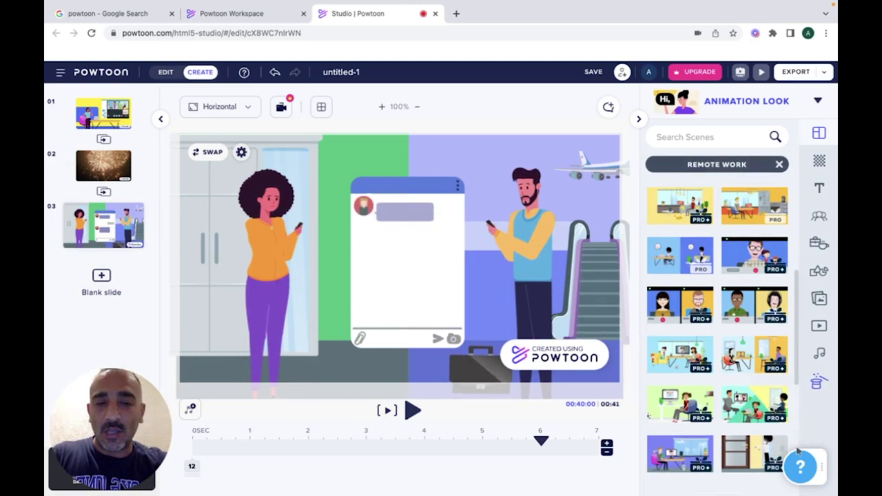
Replace the third slide's scene with the green EDU scene showing a round image placeholder above a "Your Text Here" banner
{"action": "scroll", "coordinate": [799, 447], "scroll_direction": "down", "scroll_amount": 5}
{"action": "scroll", "coordinate": [799, 454], "scroll_direction": "down", "scroll_amount": 2}
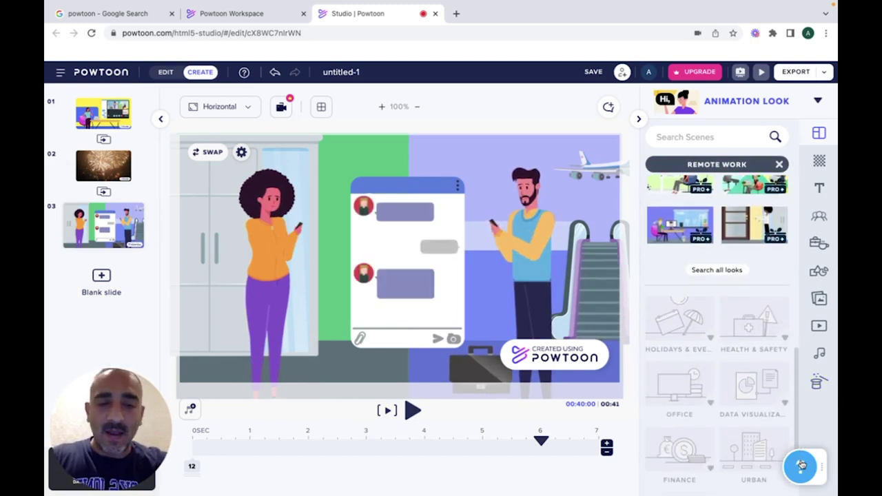
{"action": "scroll", "coordinate": [789, 451], "scroll_direction": "down", "scroll_amount": 1}
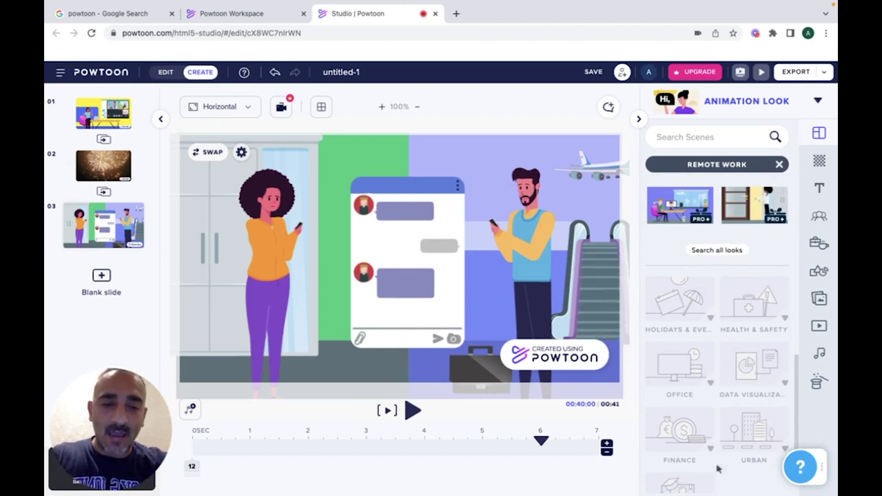
{"action": "left_click_drag", "start_coordinate": [795, 410], "coordinate": [795, 453]}
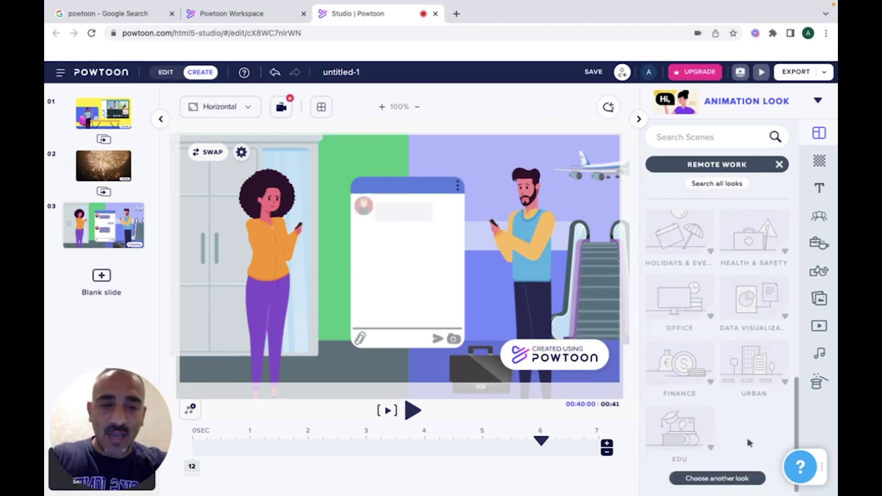
{"action": "scroll", "coordinate": [713, 441], "scroll_direction": "down", "scroll_amount": 3}
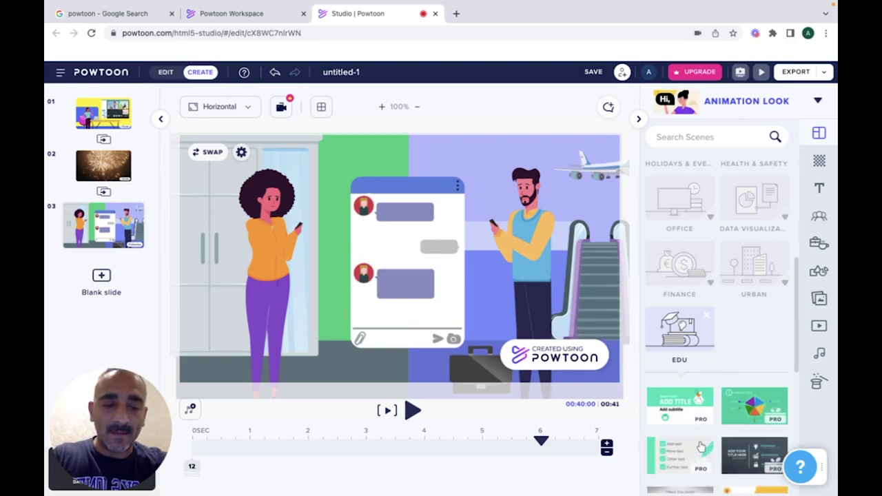
{"action": "scroll", "coordinate": [702, 448], "scroll_direction": "up", "scroll_amount": 1}
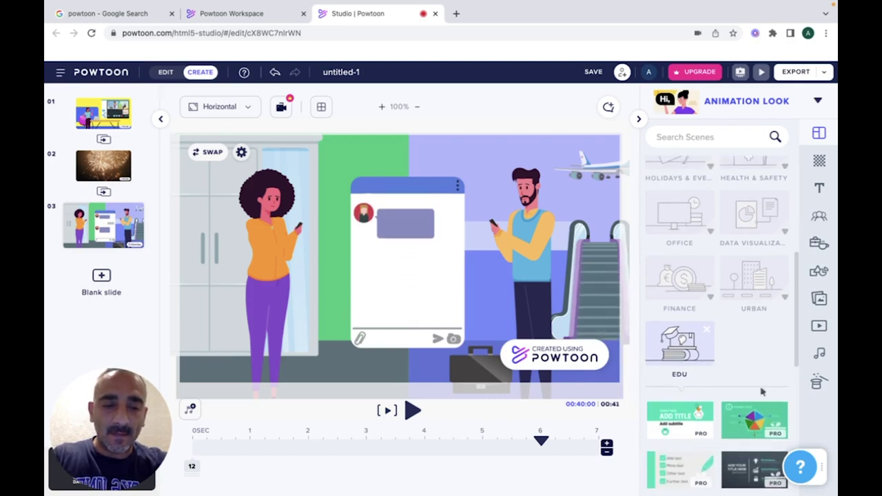
{"action": "scroll", "coordinate": [761, 391], "scroll_direction": "down", "scroll_amount": 5}
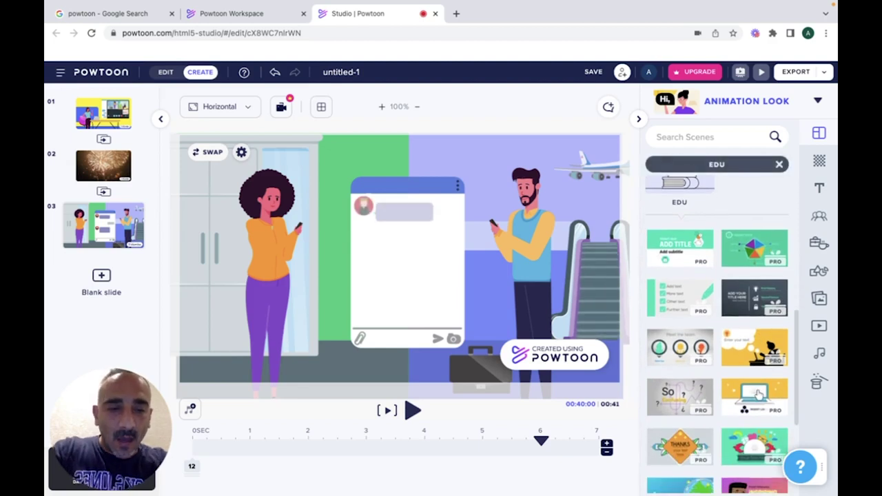
{"action": "scroll", "coordinate": [758, 395], "scroll_direction": "down", "scroll_amount": 1}
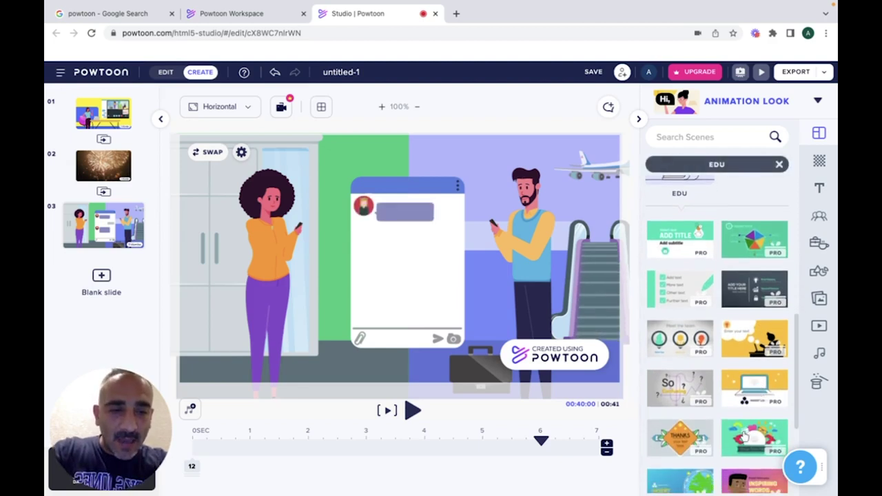
{"action": "scroll", "coordinate": [744, 434], "scroll_direction": "down", "scroll_amount": 1}
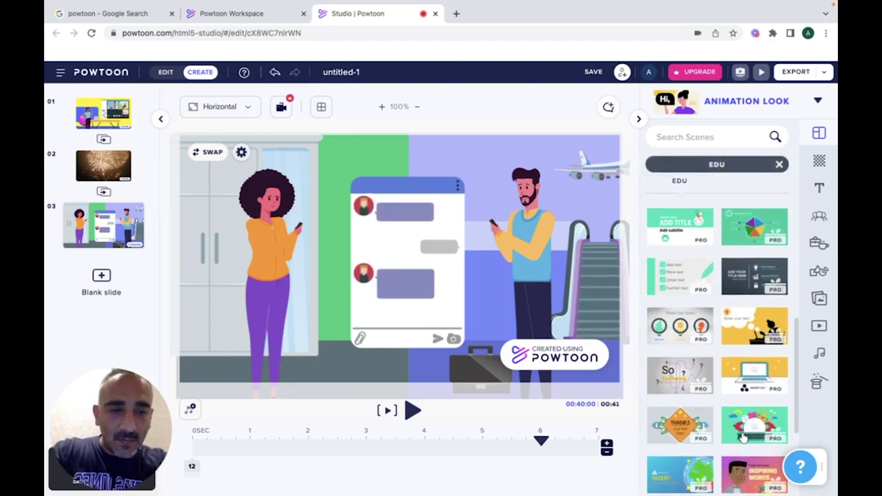
{"action": "left_click", "coordinate": [752, 429]}
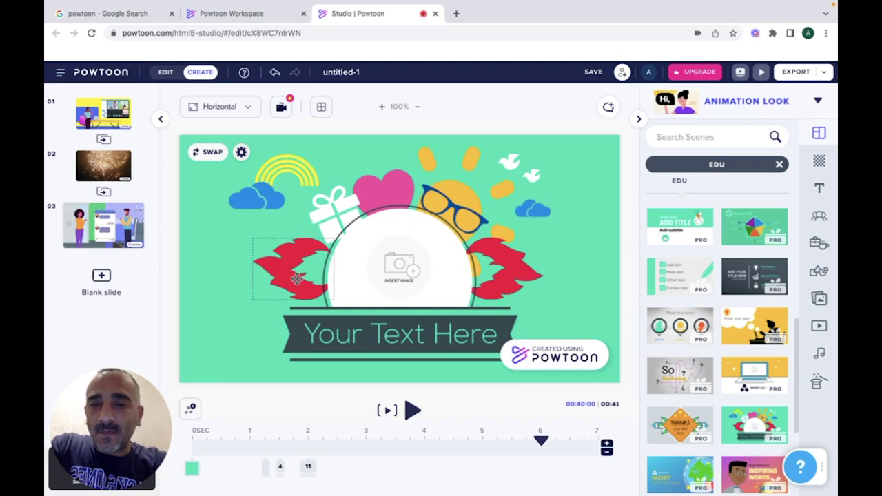
Open the "Your Text Here" banner for text editing and select its wording
{"action": "left_click", "coordinate": [386, 334]}
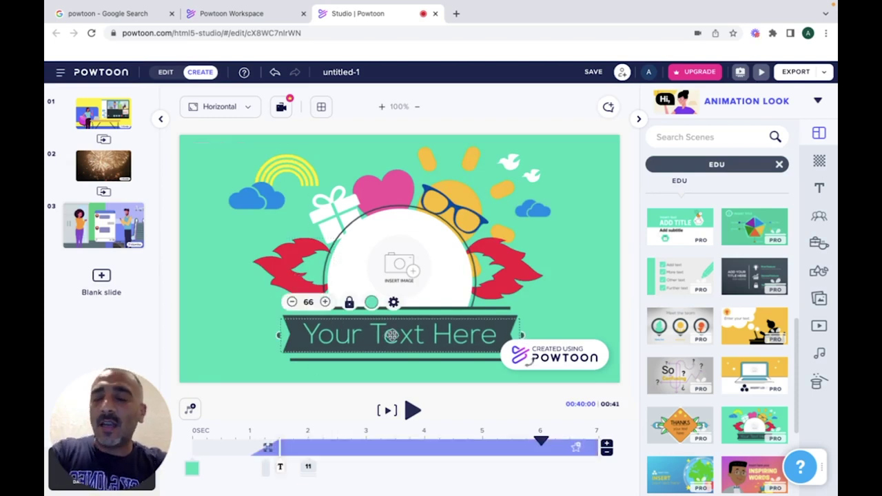
{"action": "left_click", "coordinate": [410, 336]}
{"action": "left_click", "coordinate": [487, 336]}
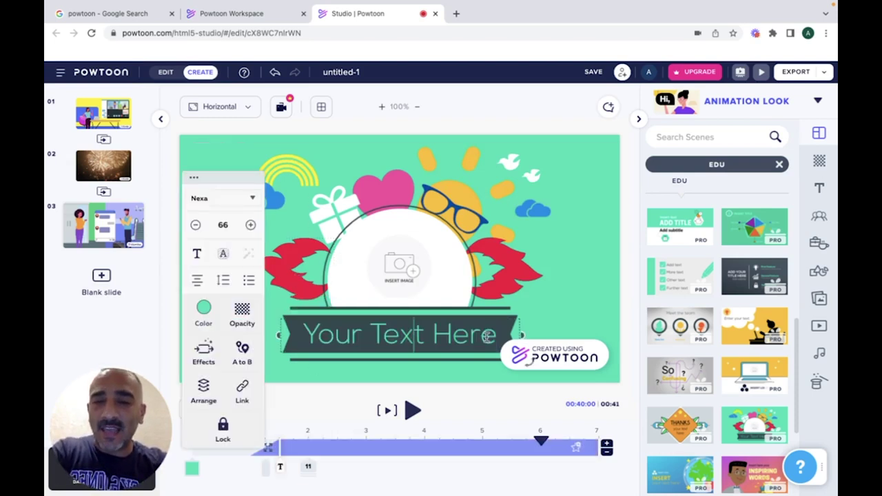
{"action": "left_click_drag", "start_coordinate": [498, 335], "coordinate": [324, 336]}
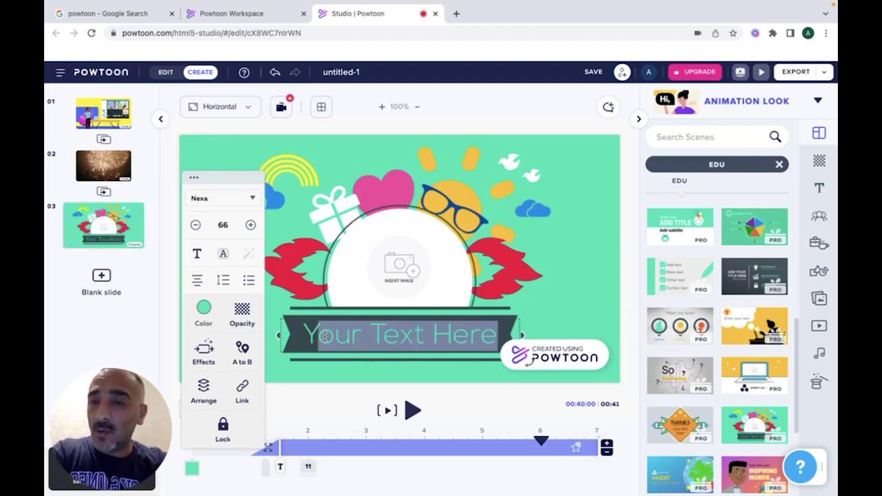
Add a blank fourth slide and insert the Cosmo man in the brown jacket in the Angry pose
{"action": "left_click", "coordinate": [104, 288]}
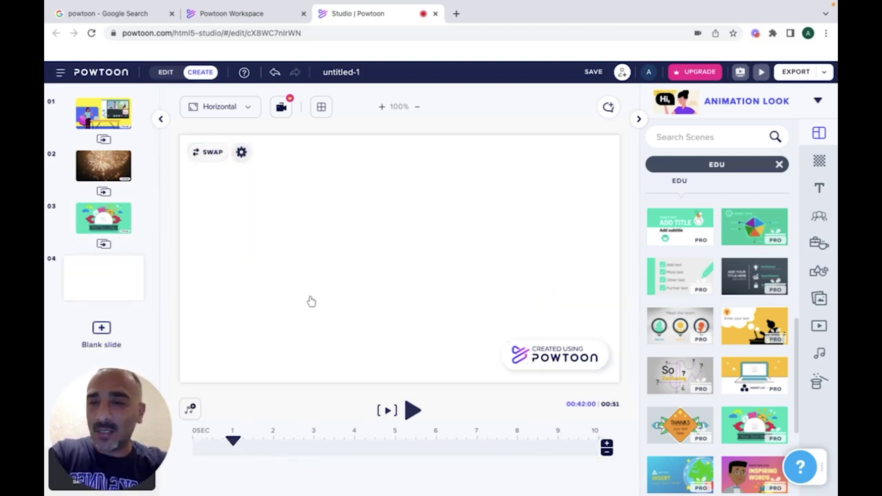
{"action": "left_click", "coordinate": [818, 215]}
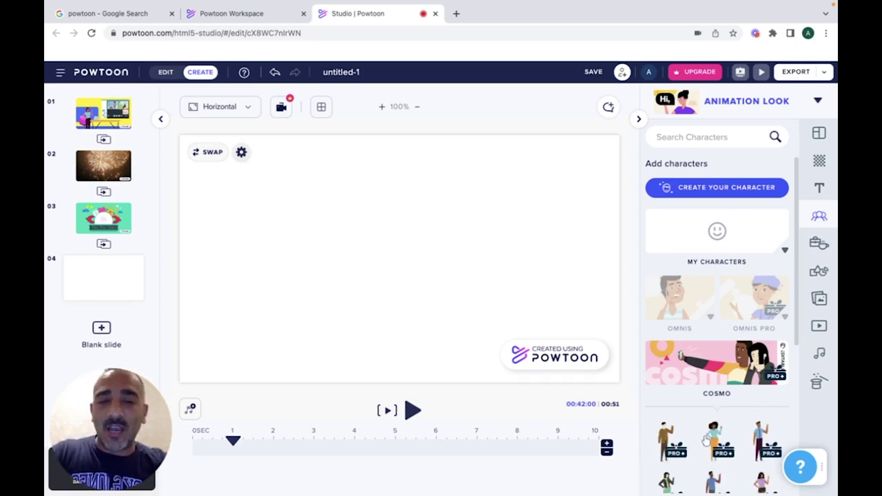
{"action": "mouse_move", "coordinate": [672, 445]}
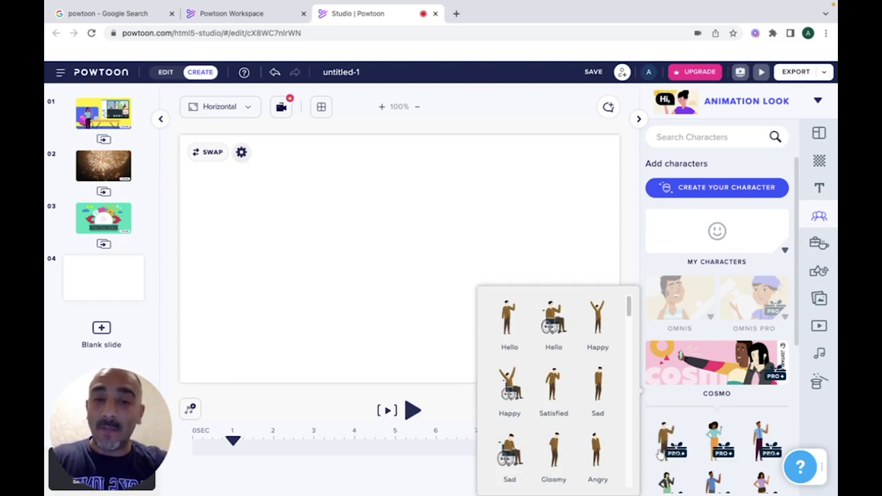
{"action": "left_click", "coordinate": [599, 456]}
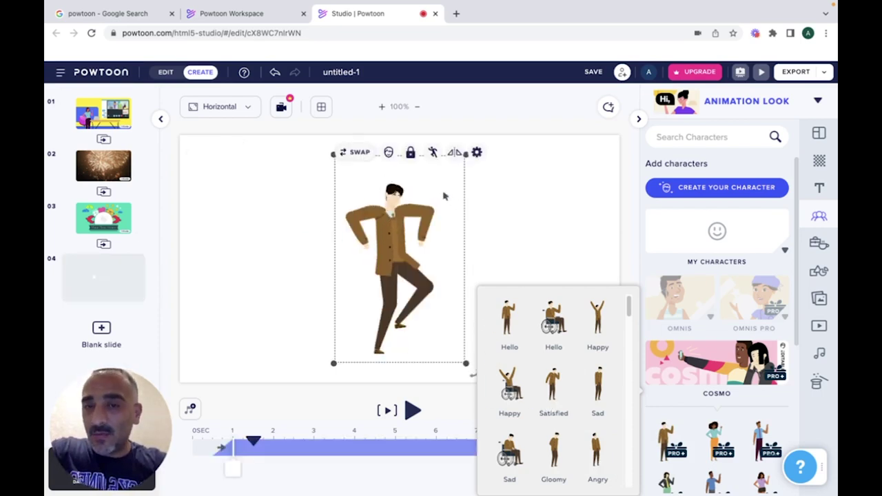
Move the man to the left side of the slide and explore his expression and flip options
{"action": "left_click_drag", "start_coordinate": [335, 235], "coordinate": [229, 222]}
{"action": "left_click", "coordinate": [399, 234]}
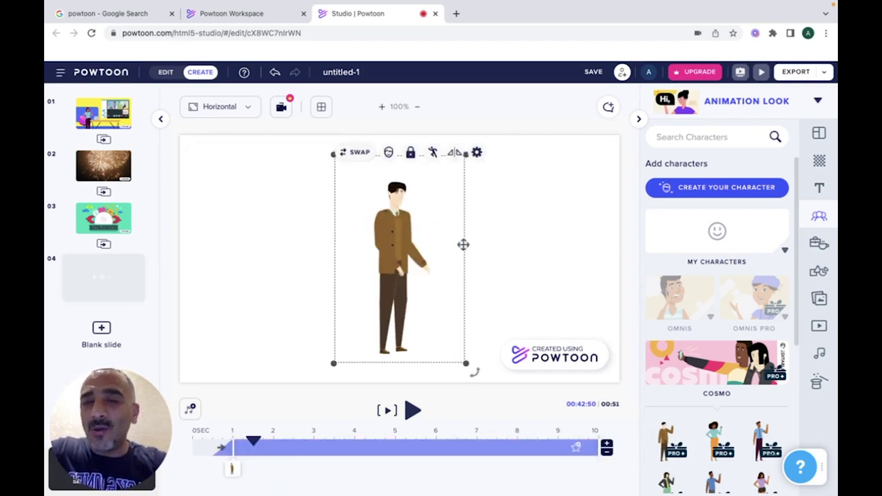
{"action": "left_click_drag", "start_coordinate": [463, 244], "coordinate": [311, 234]}
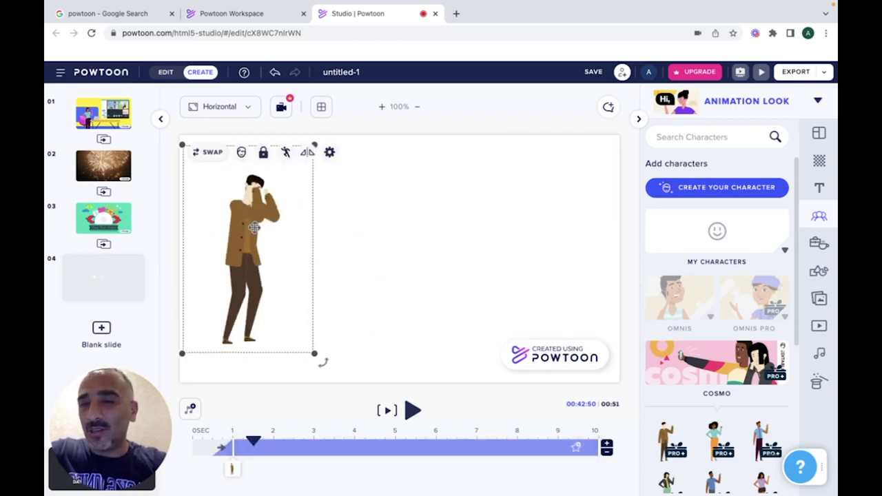
{"action": "left_click", "coordinate": [243, 153]}
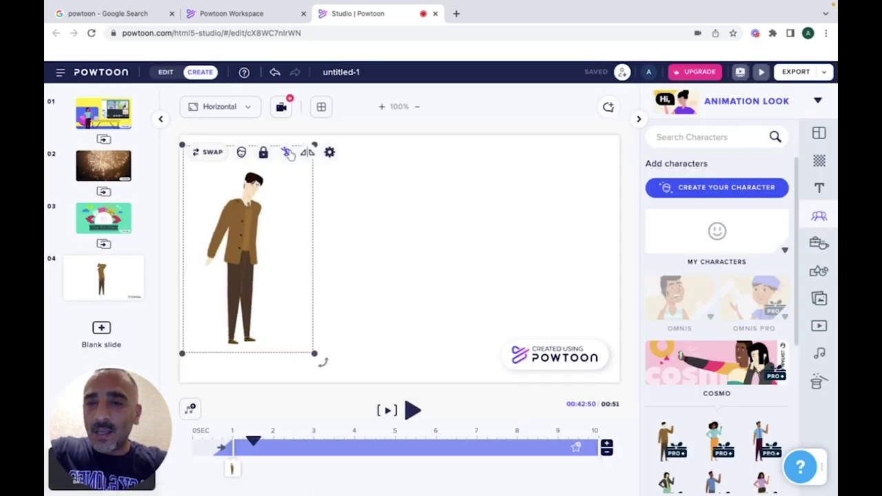
{"action": "left_click", "coordinate": [300, 163]}
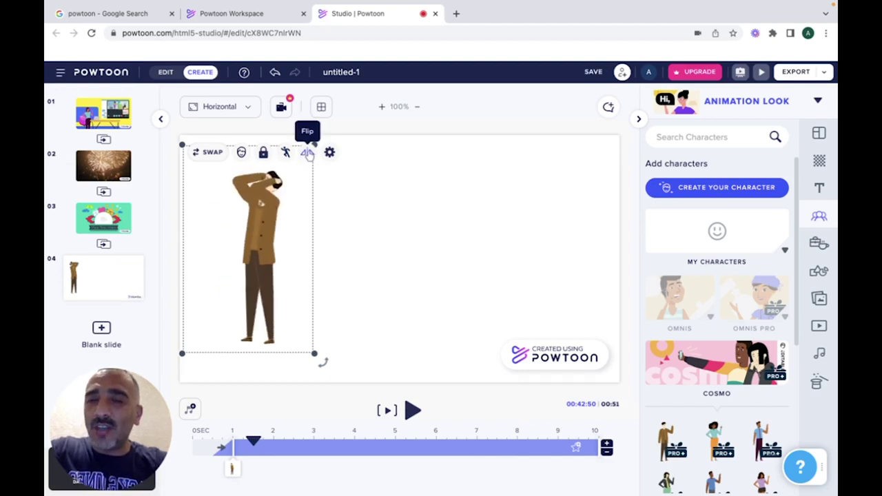
Flip the man on the fourth slide and change his pose to the Sad pose in a wheelchair
{"action": "left_click", "coordinate": [308, 153]}
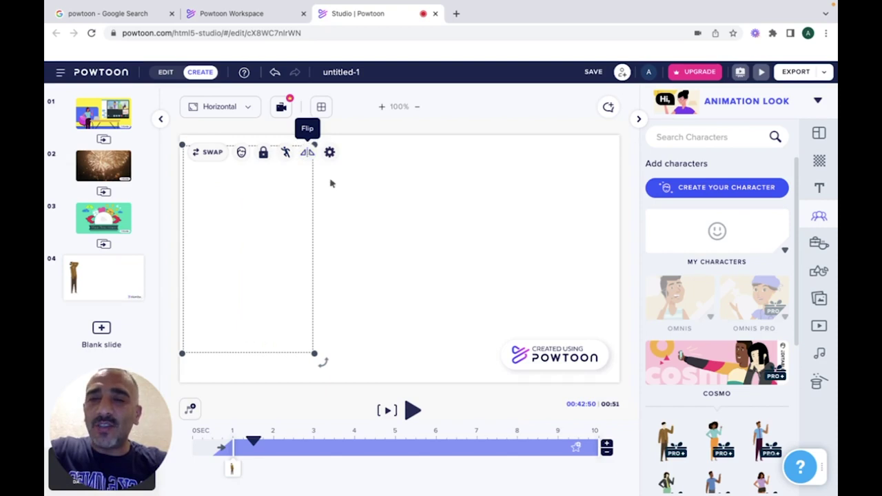
{"action": "left_click", "coordinate": [285, 153]}
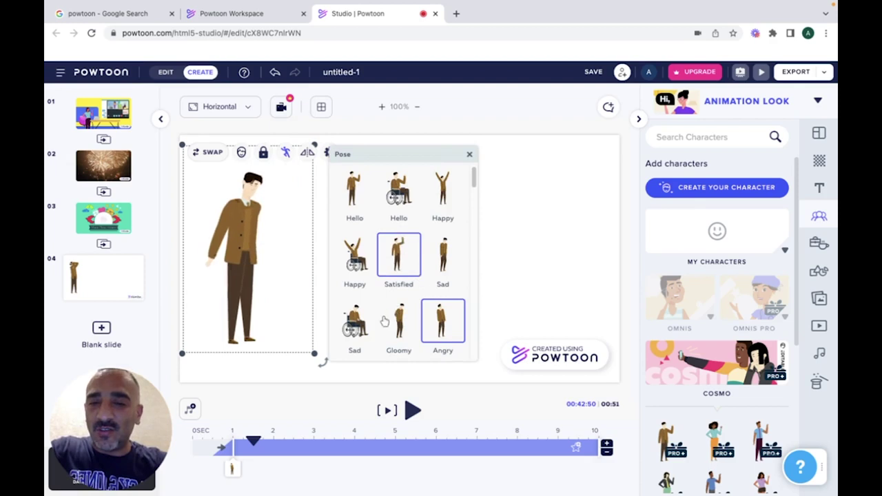
{"action": "left_click", "coordinate": [354, 320]}
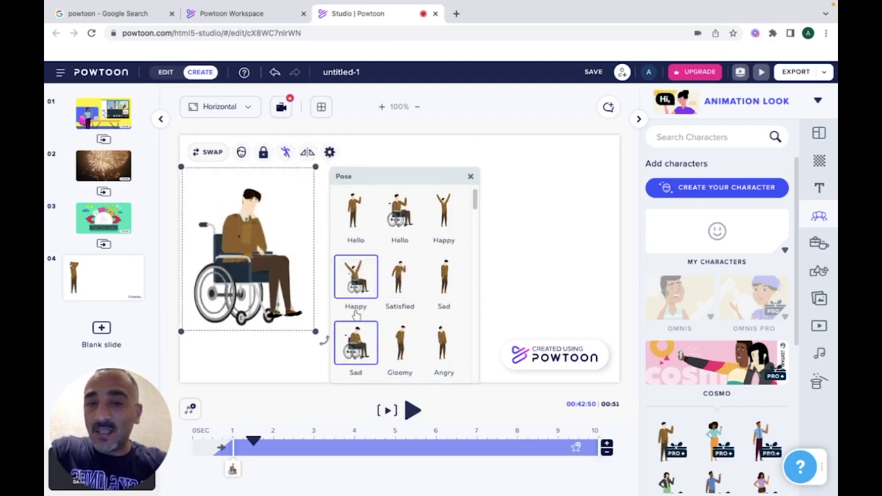
{"action": "left_click", "coordinate": [470, 177]}
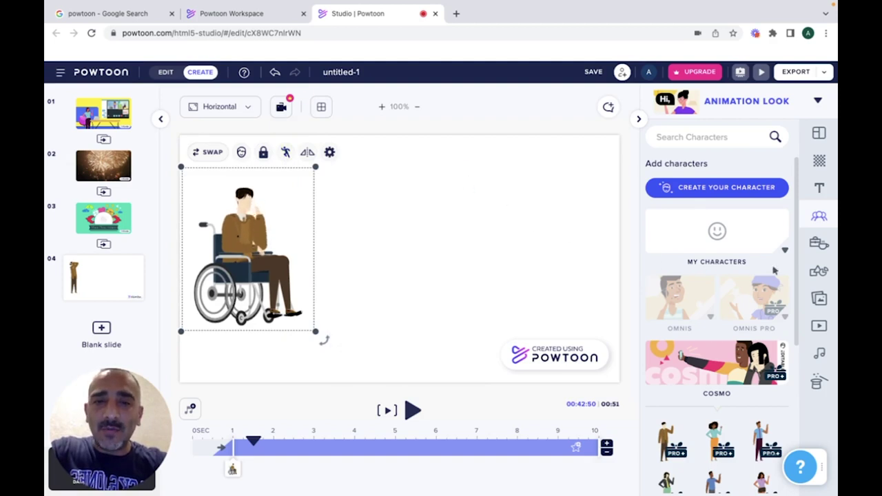
Look through the props, images and videos libraries, ending in the audio library
{"action": "left_click", "coordinate": [826, 251]}
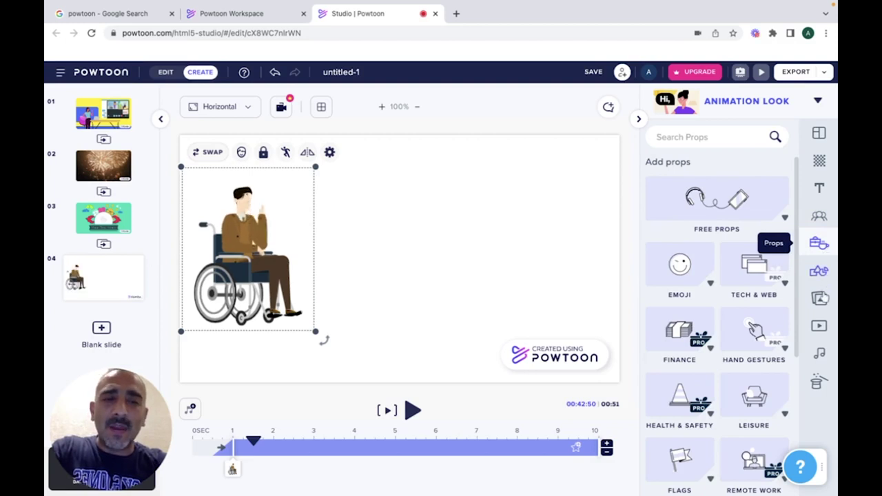
{"action": "left_click", "coordinate": [820, 300]}
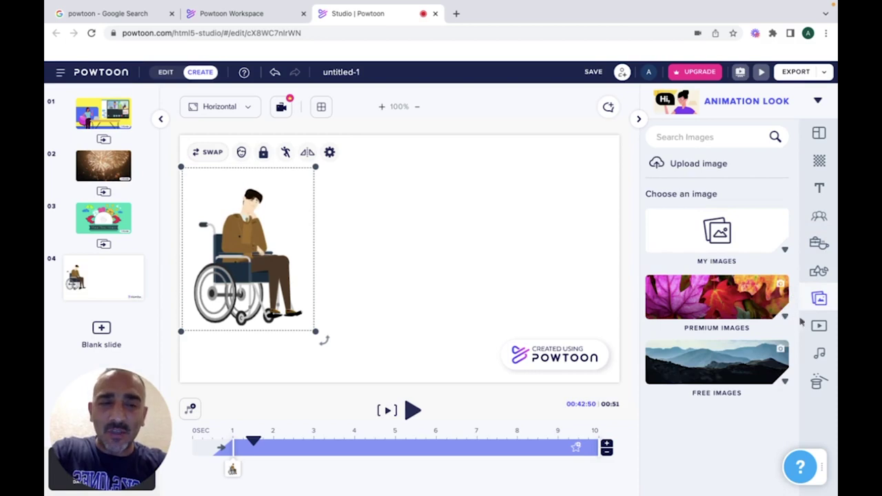
{"action": "left_click", "coordinate": [818, 325]}
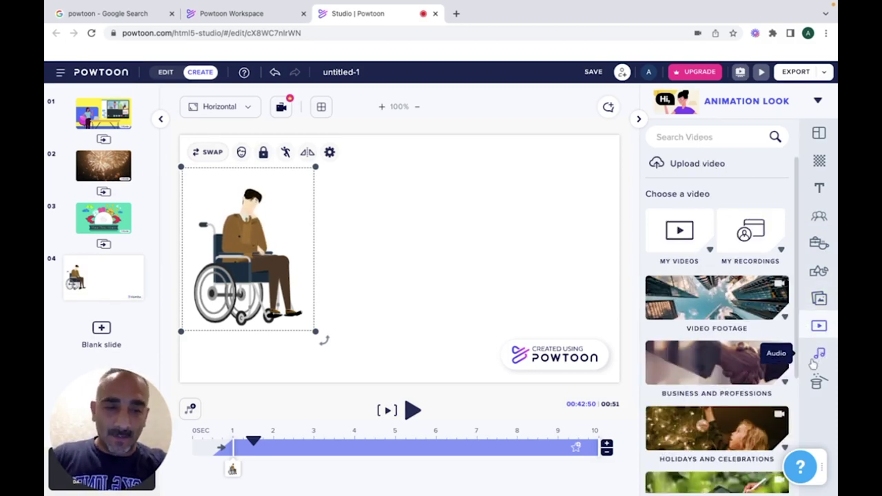
{"action": "left_click", "coordinate": [820, 356]}
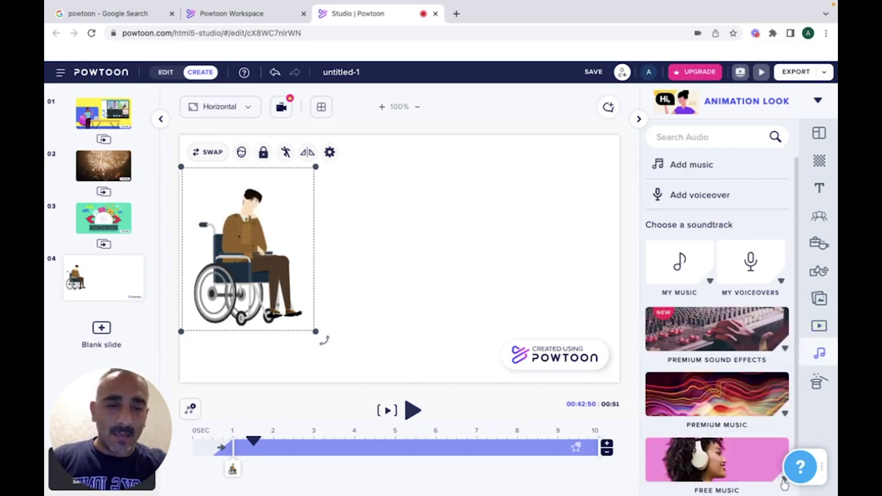
{"action": "left_click", "coordinate": [751, 474]}
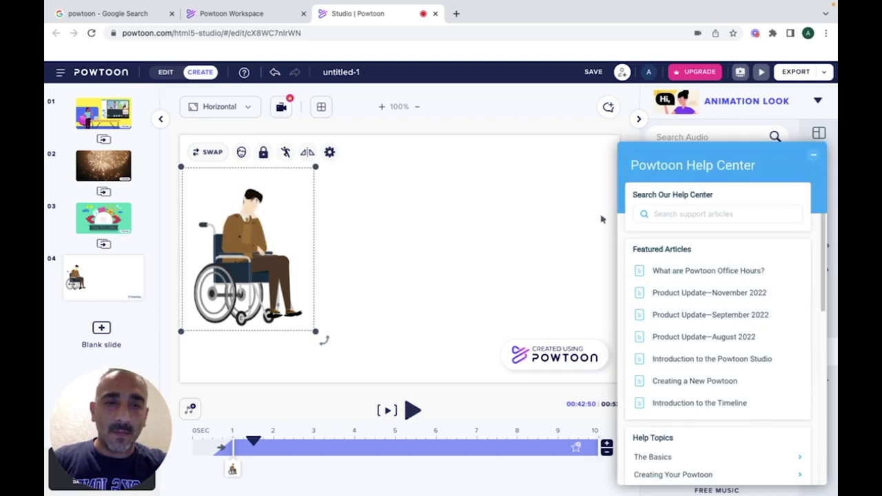
{"action": "left_click", "coordinate": [752, 168]}
{"action": "left_click", "coordinate": [816, 157]}
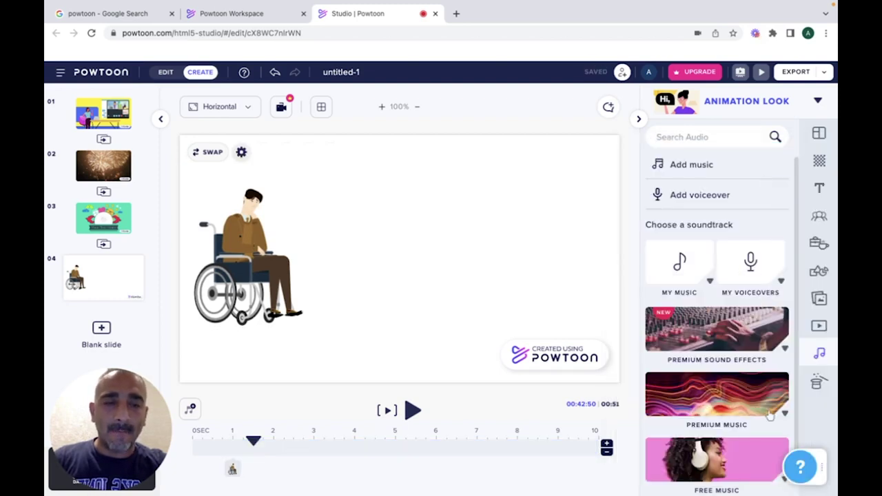
Browse the Free Music collection and preview the tracks Slash Bam Boo and Passing The Buck
{"action": "left_click", "coordinate": [727, 461]}
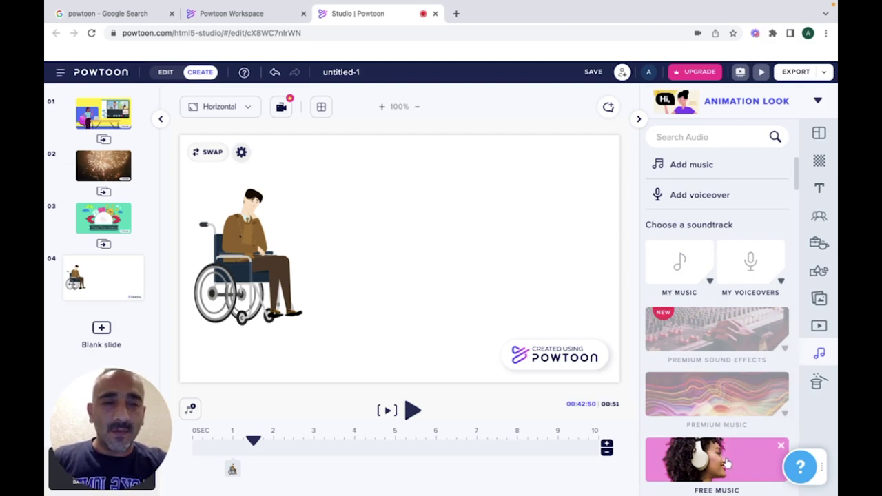
{"action": "scroll", "coordinate": [749, 464], "scroll_direction": "down", "scroll_amount": 5}
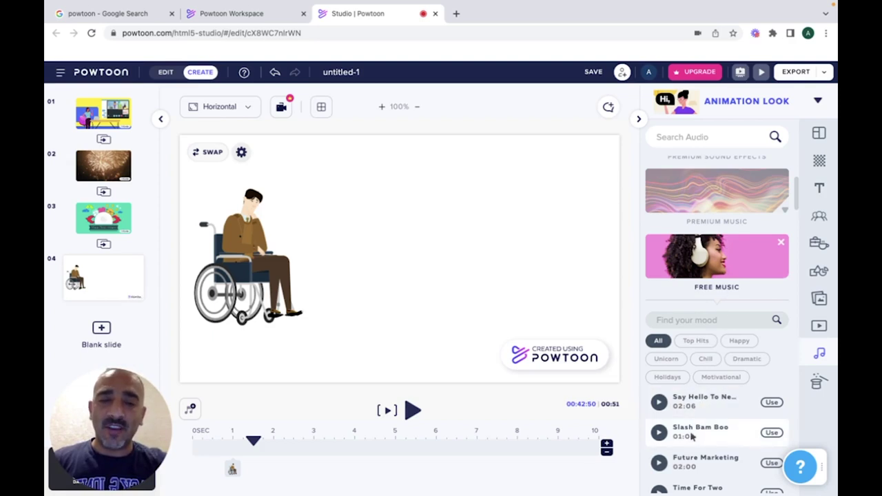
{"action": "left_click", "coordinate": [659, 432]}
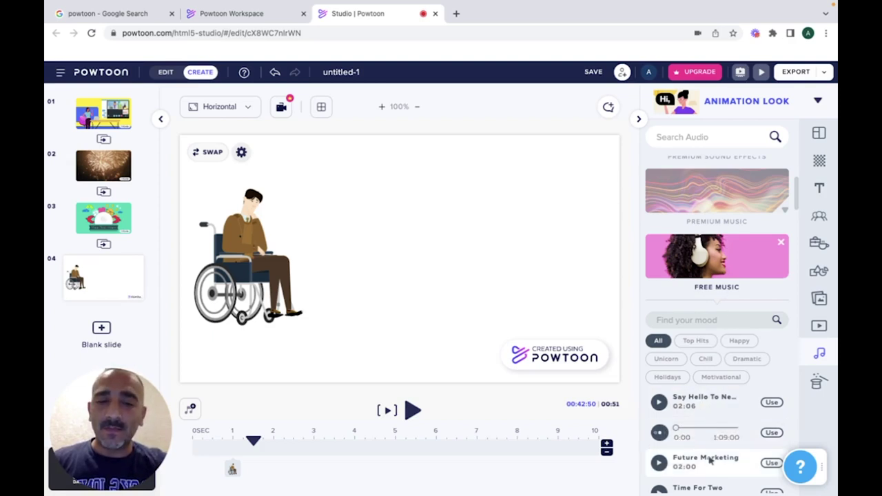
{"action": "scroll", "coordinate": [708, 456], "scroll_direction": "down", "scroll_amount": 5}
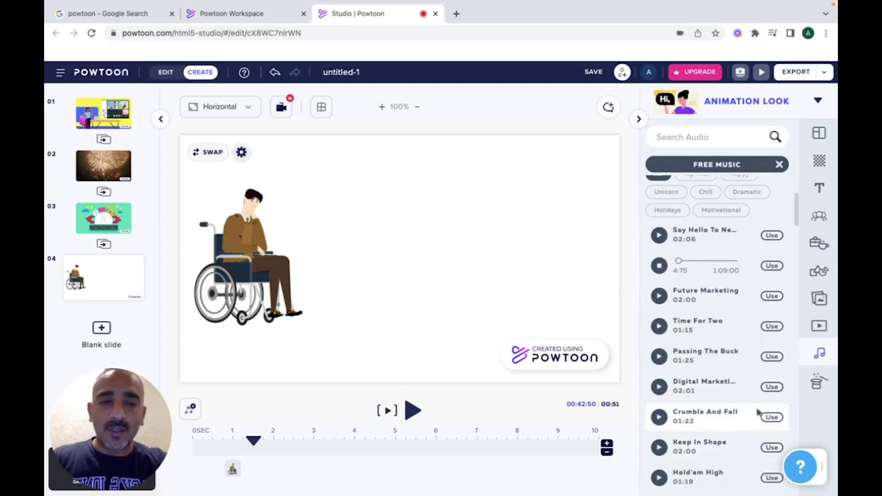
{"action": "left_click", "coordinate": [660, 358]}
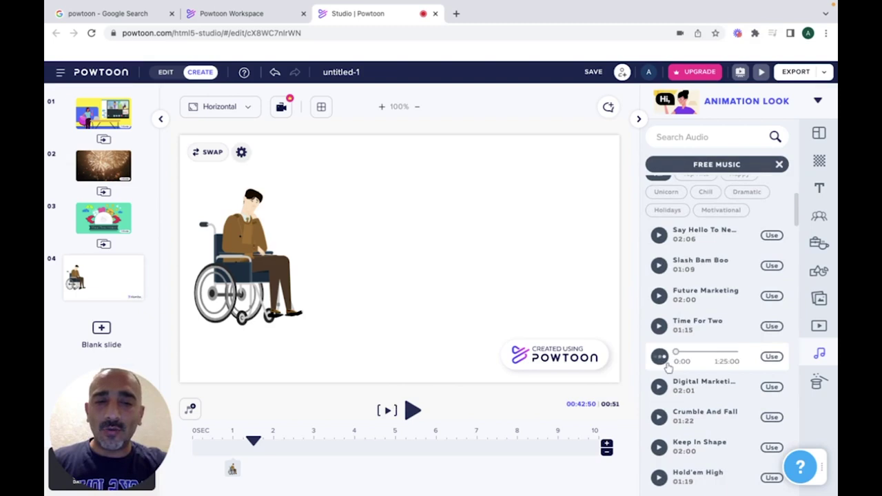
Add Passing The Buck as the soundtrack for the entire video and close its audio control
{"action": "left_click", "coordinate": [764, 356]}
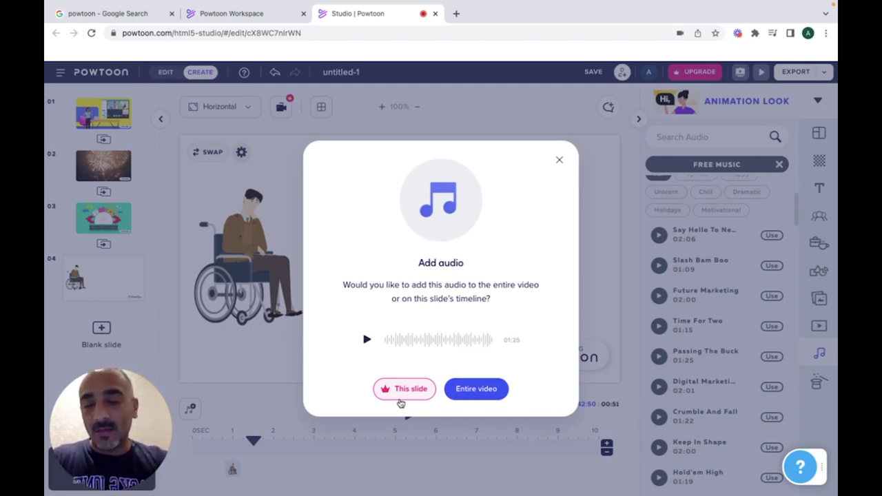
{"action": "left_click", "coordinate": [477, 390]}
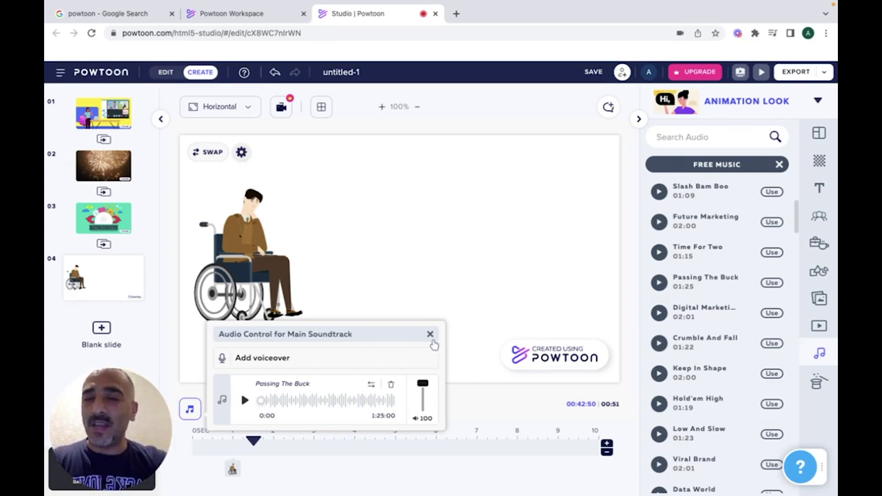
{"action": "left_click", "coordinate": [430, 333]}
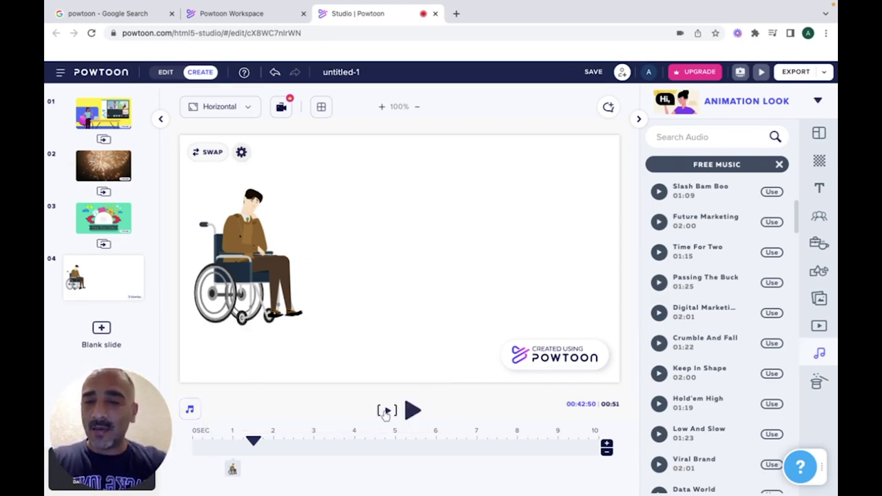
Play the fourth slide with its music and review the audio control for the main soundtrack
{"action": "left_click", "coordinate": [406, 411]}
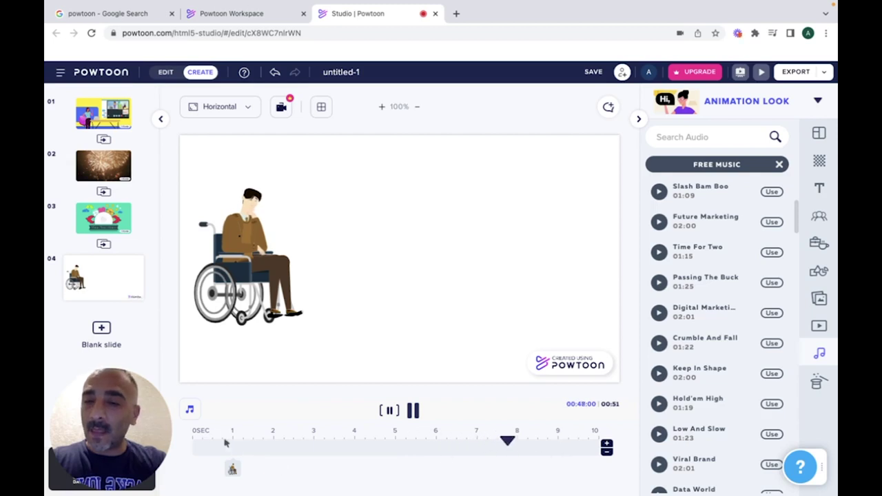
{"action": "left_click", "coordinate": [190, 411]}
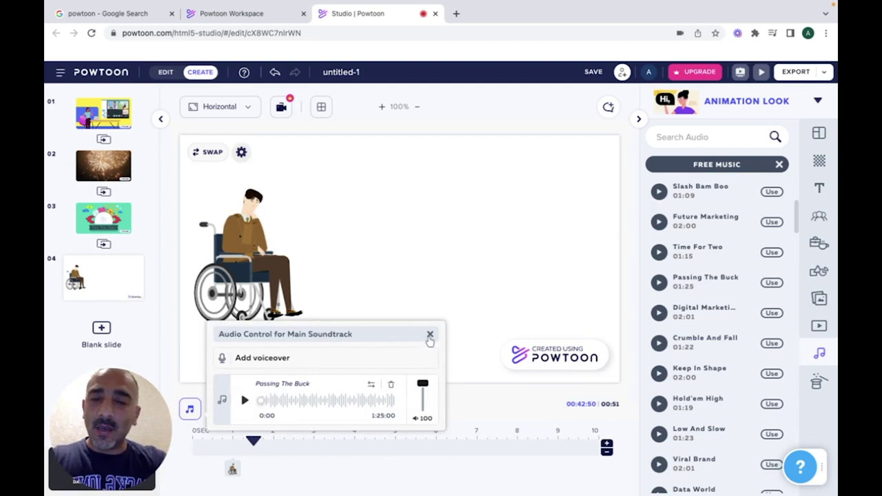
{"action": "left_click", "coordinate": [347, 316]}
Delay the seated man's entrance on the slide's timeline until just before the 5-second mark
{"action": "left_click", "coordinate": [249, 266]}
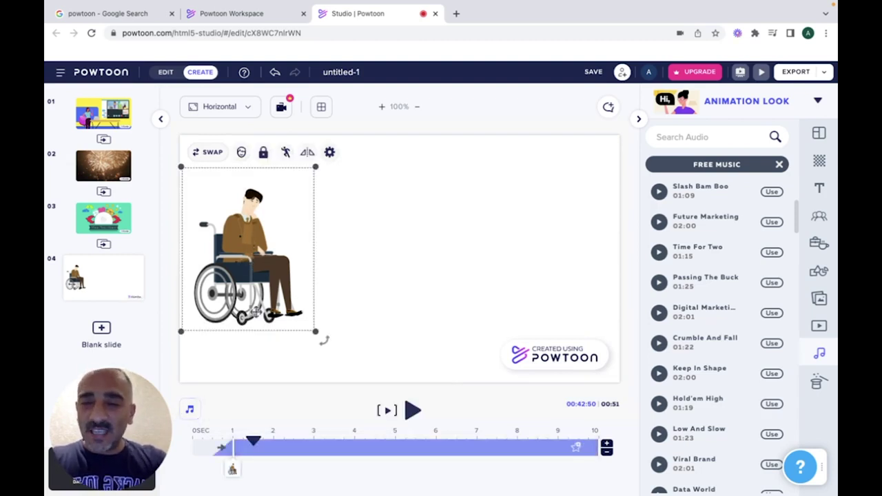
{"action": "left_click_drag", "start_coordinate": [237, 448], "coordinate": [285, 448]}
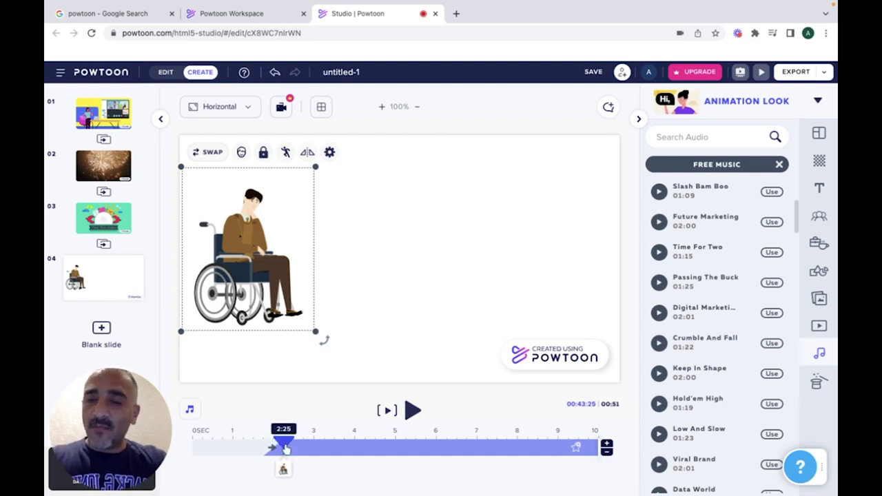
{"action": "mouse_move", "coordinate": [286, 448]}
{"action": "left_mouse_down"}
{"action": "mouse_move", "coordinate": [405, 448]}
{"action": "mouse_move", "coordinate": [283, 449]}
{"action": "left_mouse_up"}
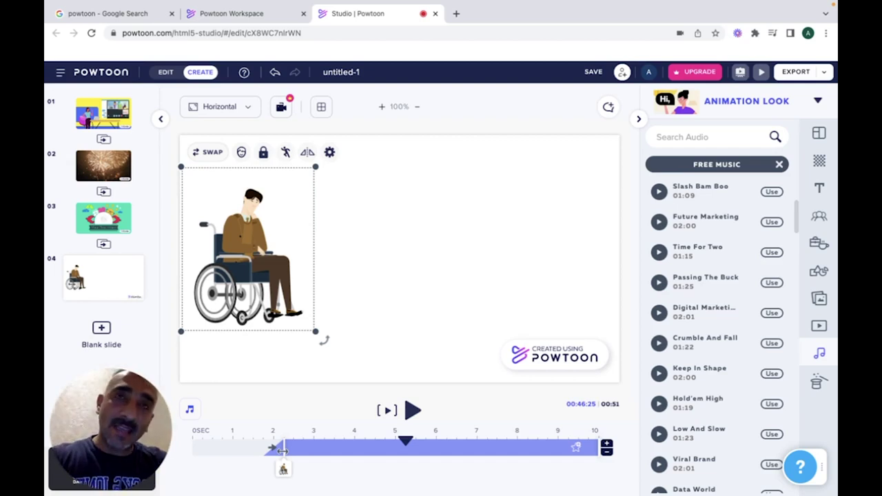
{"action": "left_click_drag", "start_coordinate": [283, 449], "coordinate": [387, 448]}
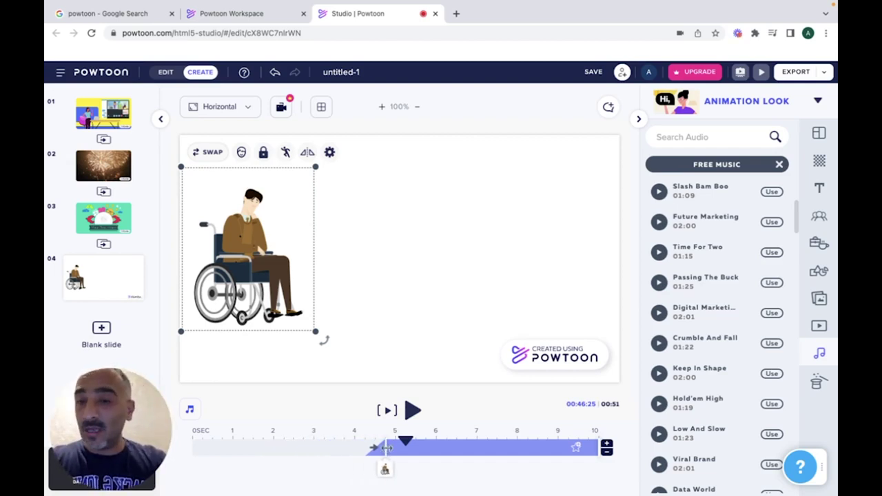
Play back the fourth slide to check the man's entrance timing, and stop the playback
{"action": "mouse_move", "coordinate": [385, 493]}
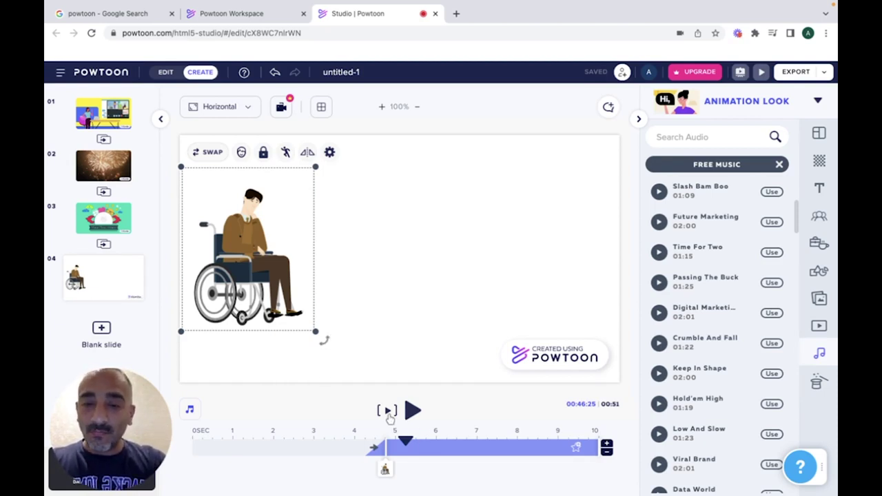
{"action": "left_click", "coordinate": [387, 411]}
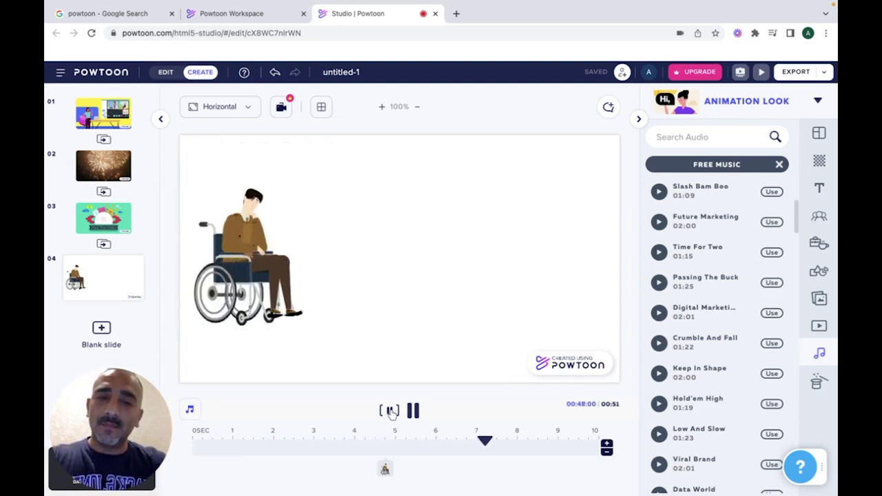
{"action": "left_click", "coordinate": [413, 411]}
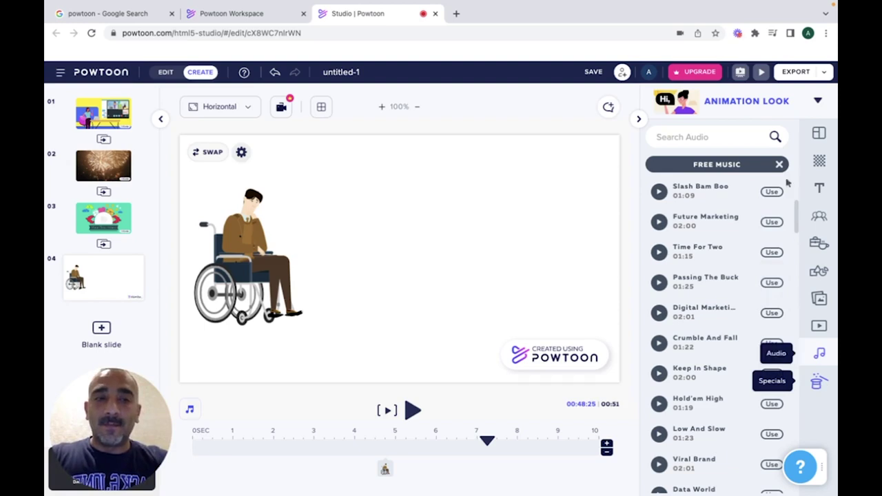
Preview the whole project from its first slide, return to editing and review the available export options
{"action": "left_click", "coordinate": [739, 73]}
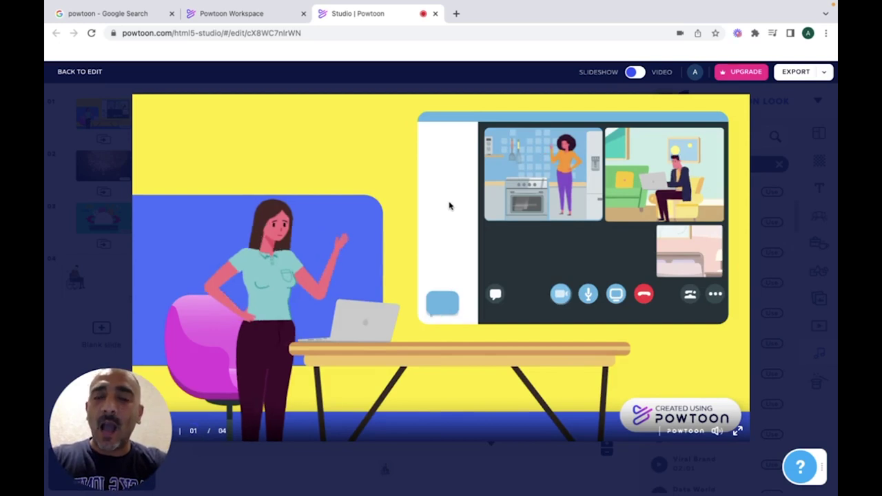
{"action": "left_click", "coordinate": [802, 128]}
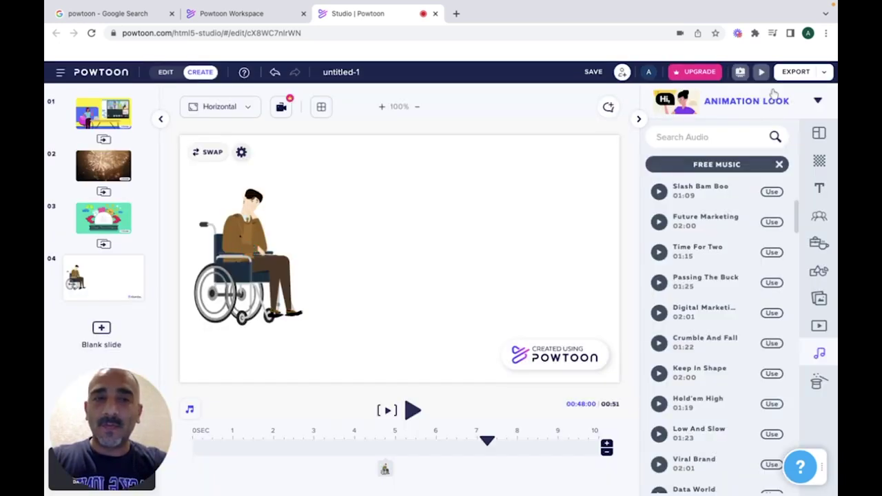
{"action": "left_click", "coordinate": [824, 73]}
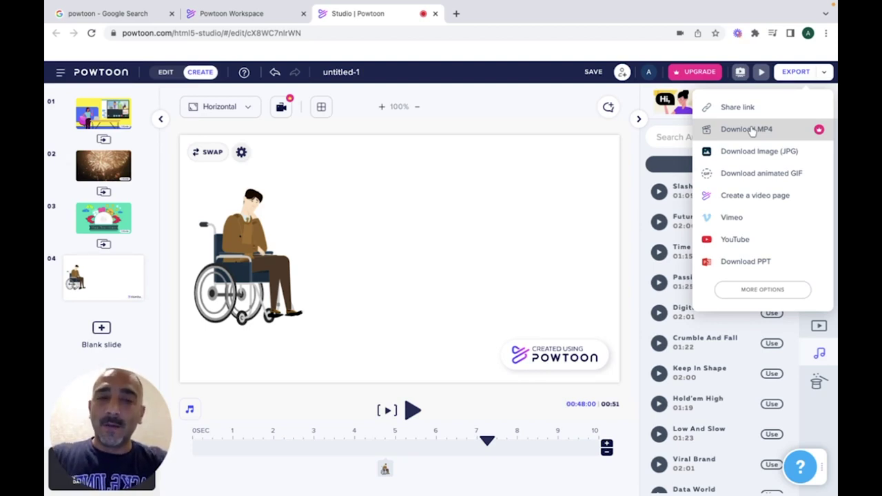
{"action": "left_click", "coordinate": [533, 125]}
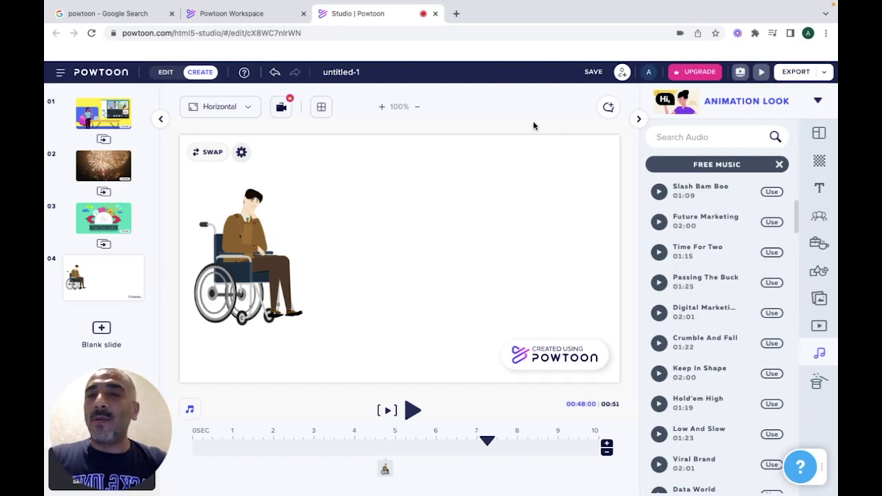